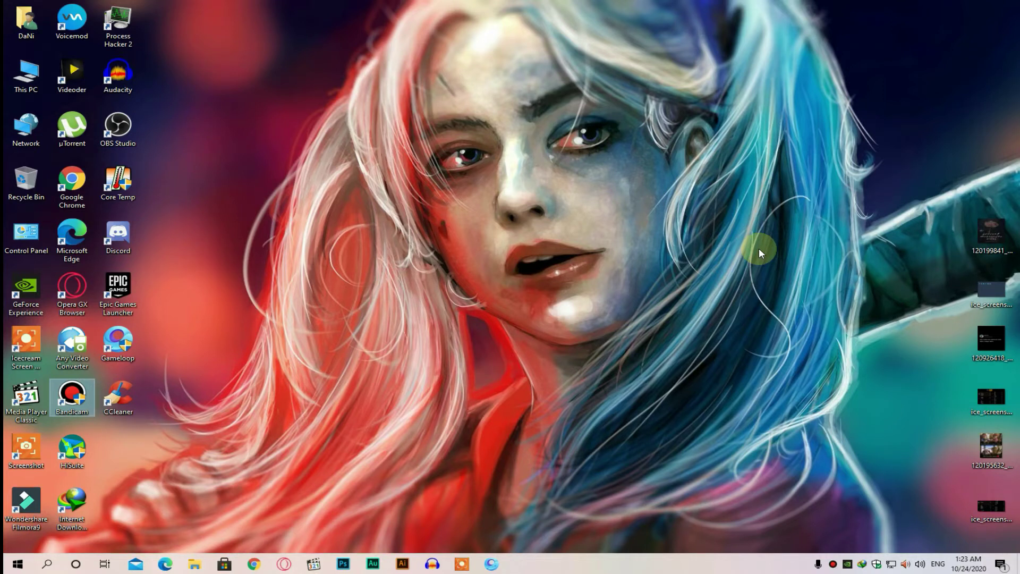
# - Launch GameLoop and open the Engine page of its settings
pyautogui.click(487, 563)
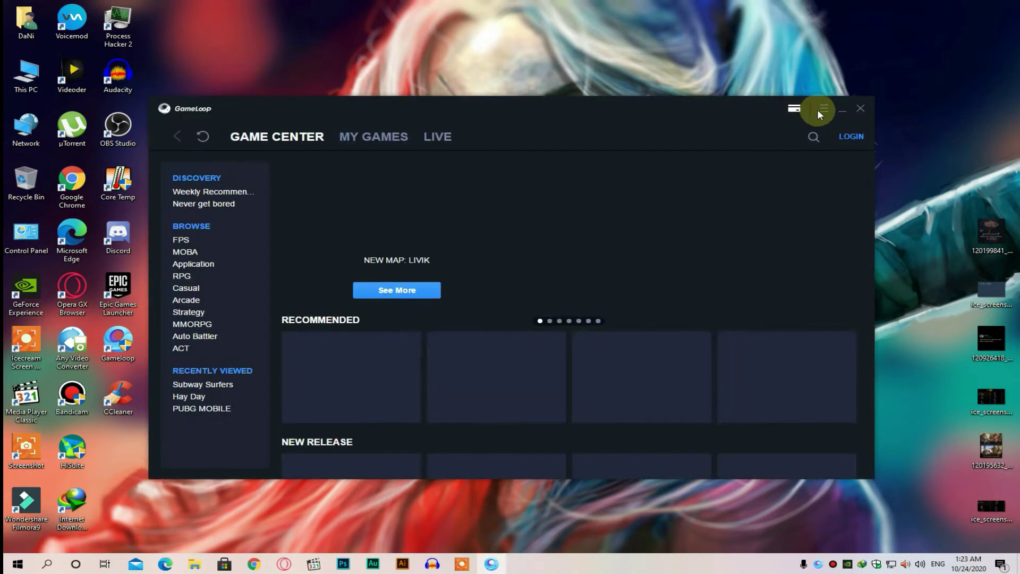
pyautogui.click(825, 110)
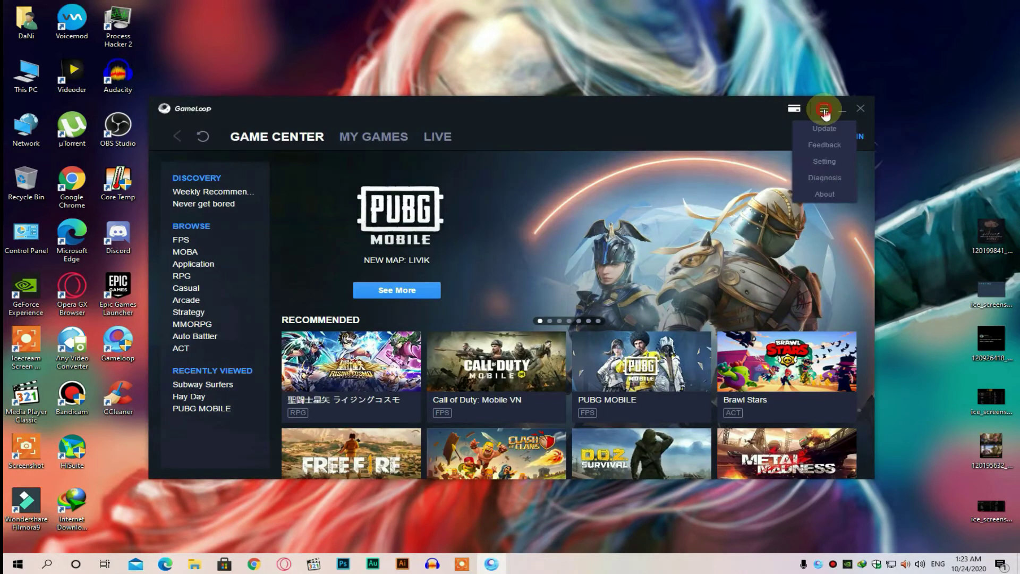
pyautogui.click(826, 162)
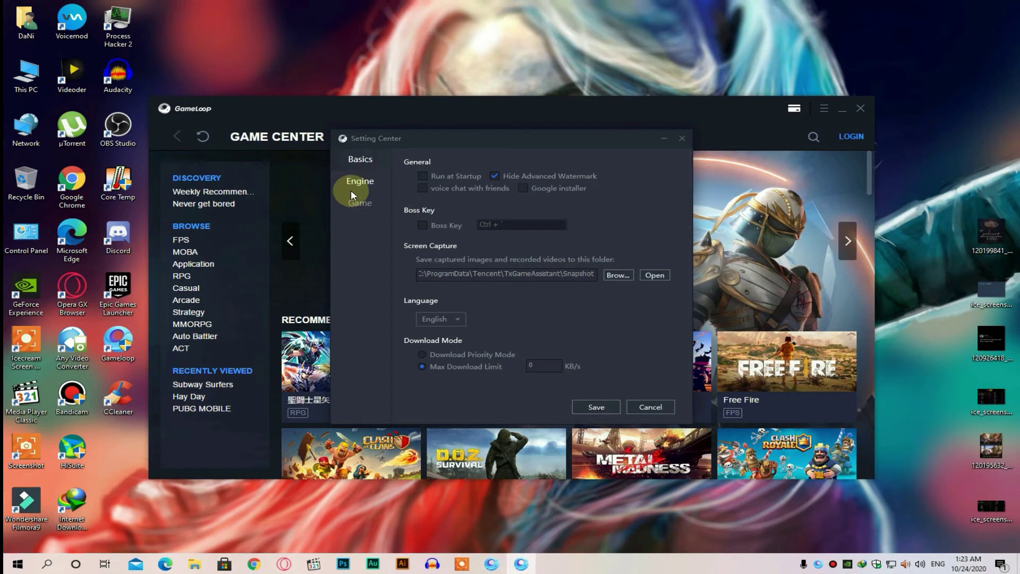
pyautogui.click(371, 184)
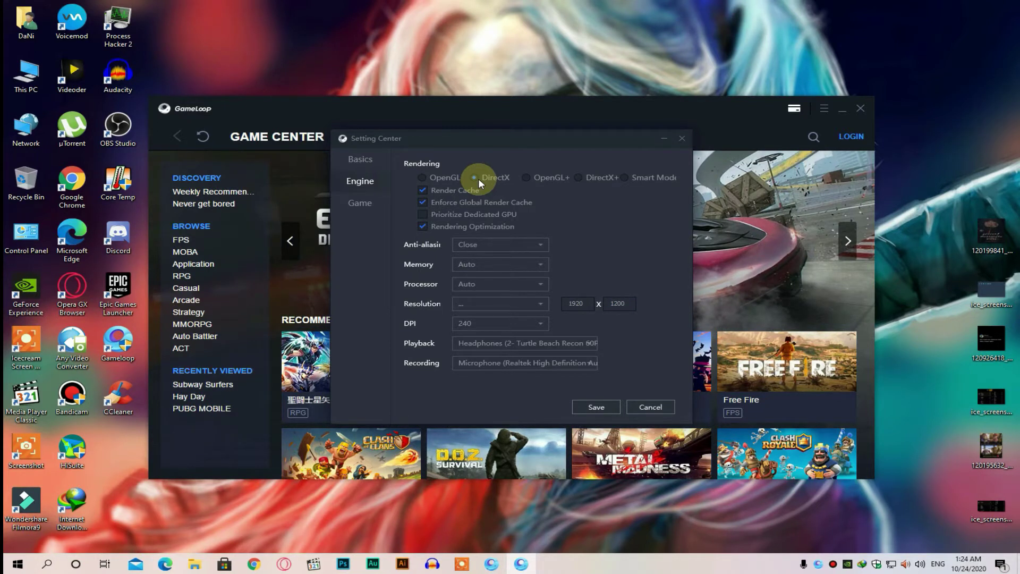
# - Set the engine's rendering mode to OpenGL, and switch Prioritize Dedicated GPU on and back off
pyautogui.click(447, 186)
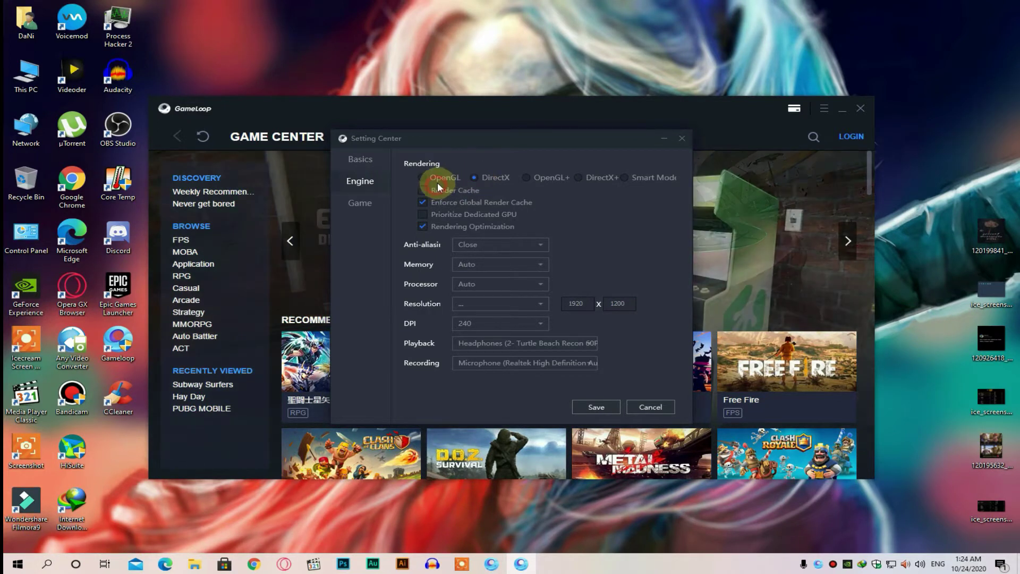
pyautogui.click(426, 190)
pyautogui.click(433, 176)
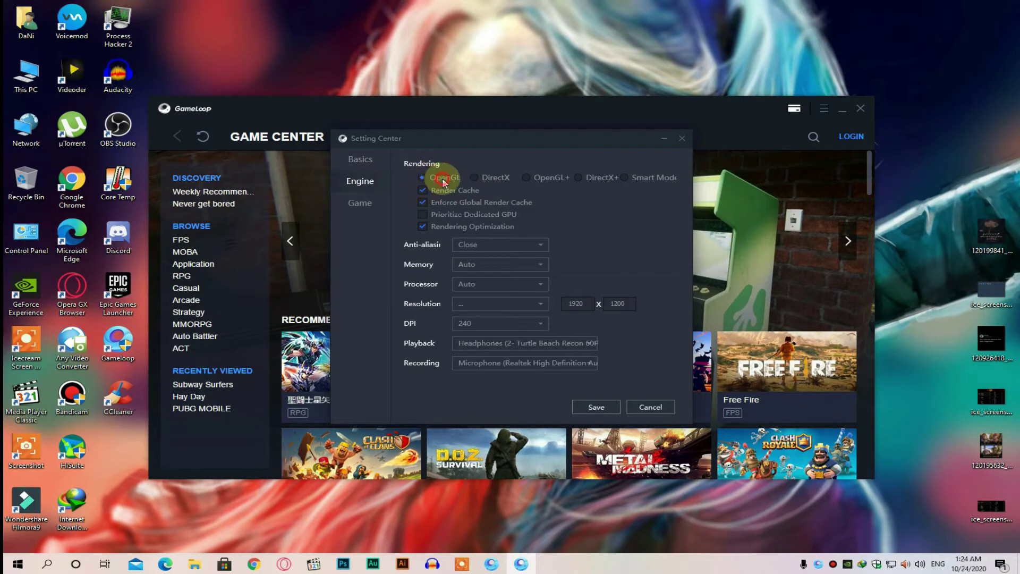
pyautogui.click(506, 180)
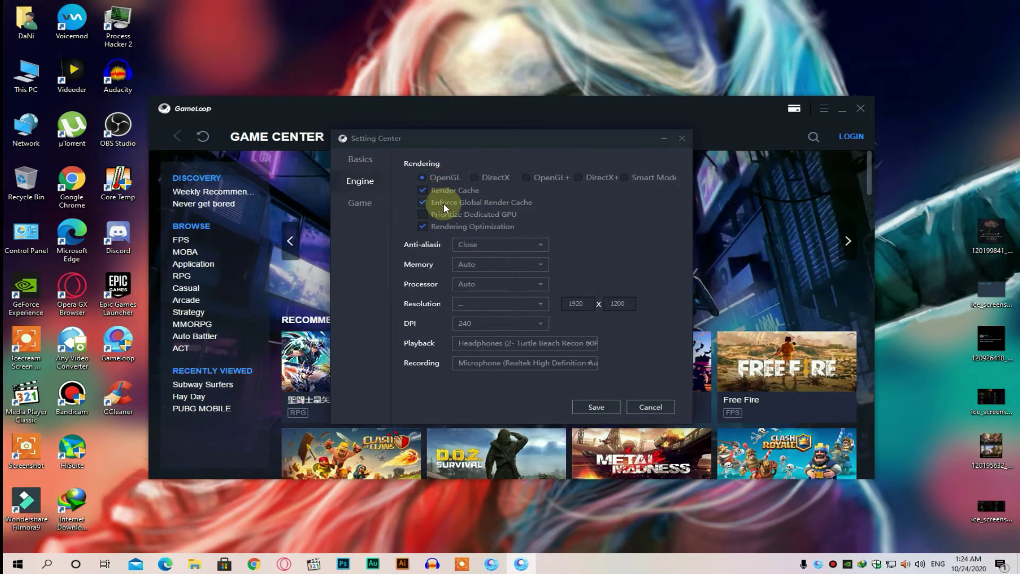
pyautogui.click(426, 214)
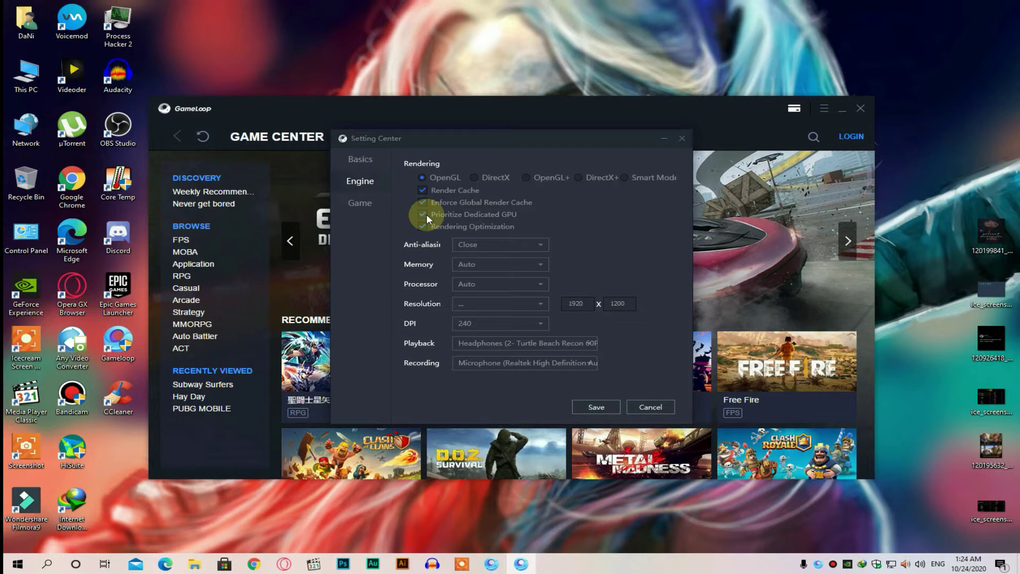
pyautogui.click(426, 214)
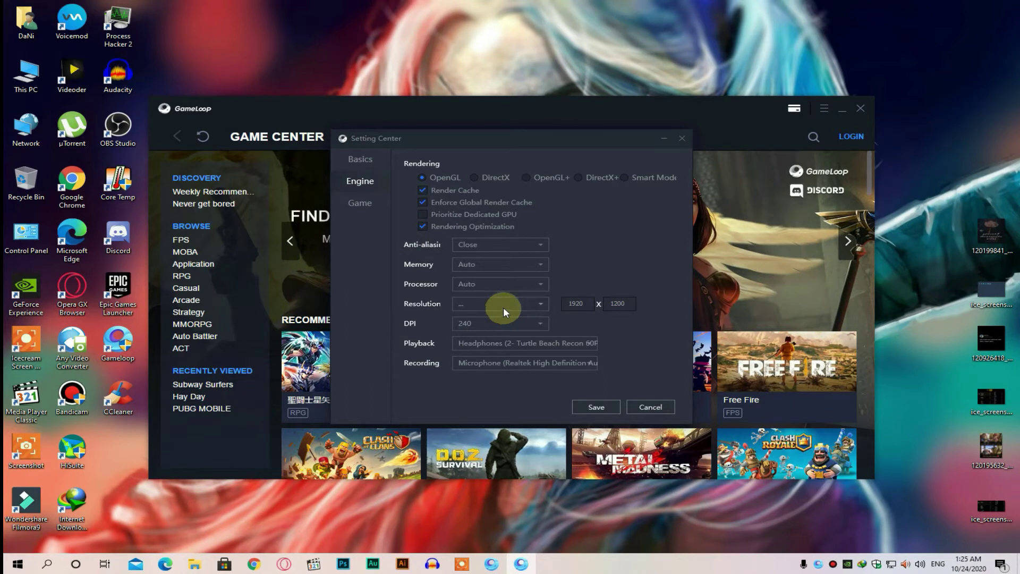
# - Set the PUBG MOBILE display quality to Auto and its FPS to 90, save the settings and close GameLoop
pyautogui.click(360, 203)
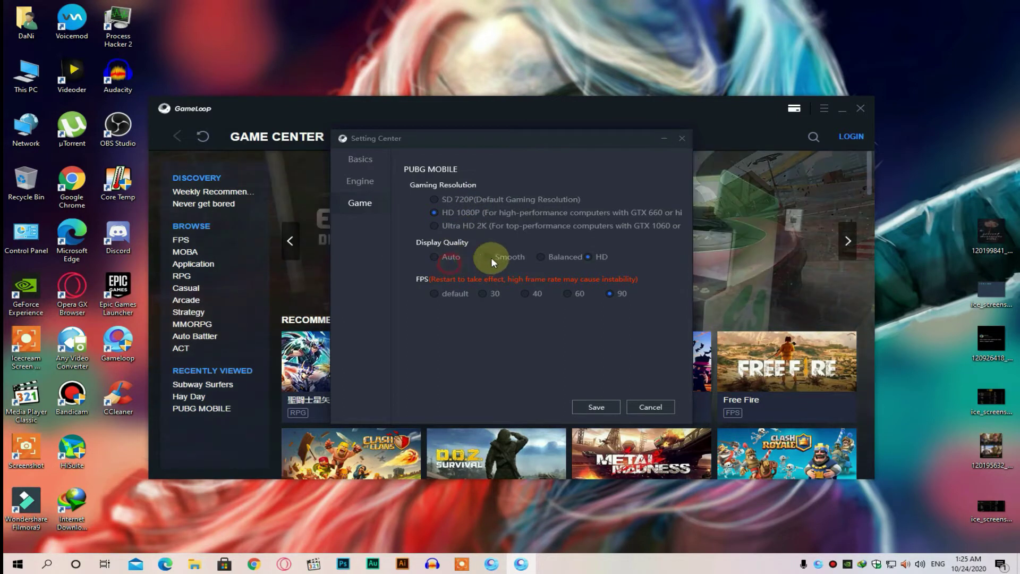
pyautogui.click(598, 257)
pyautogui.click(449, 257)
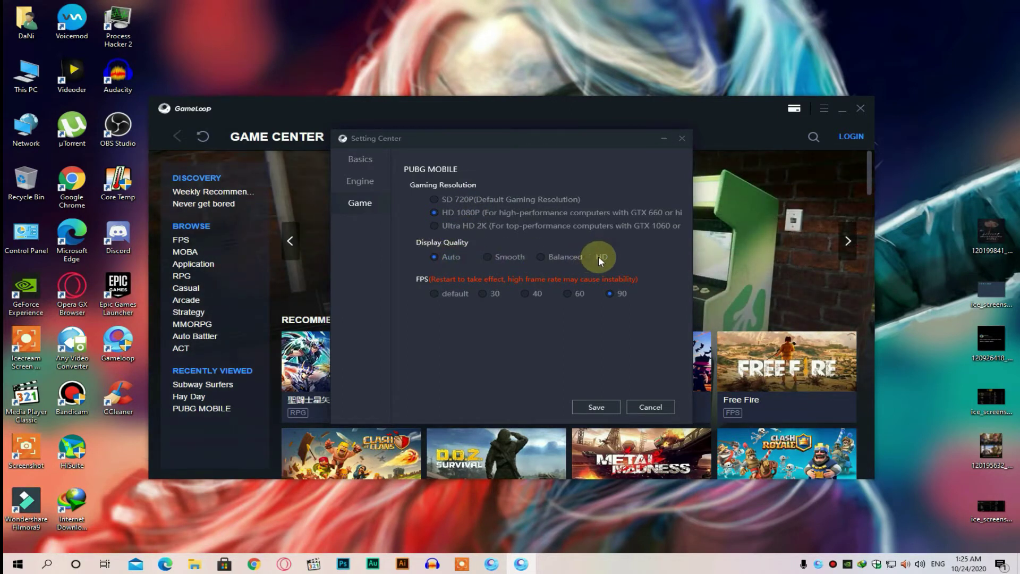
pyautogui.click(445, 257)
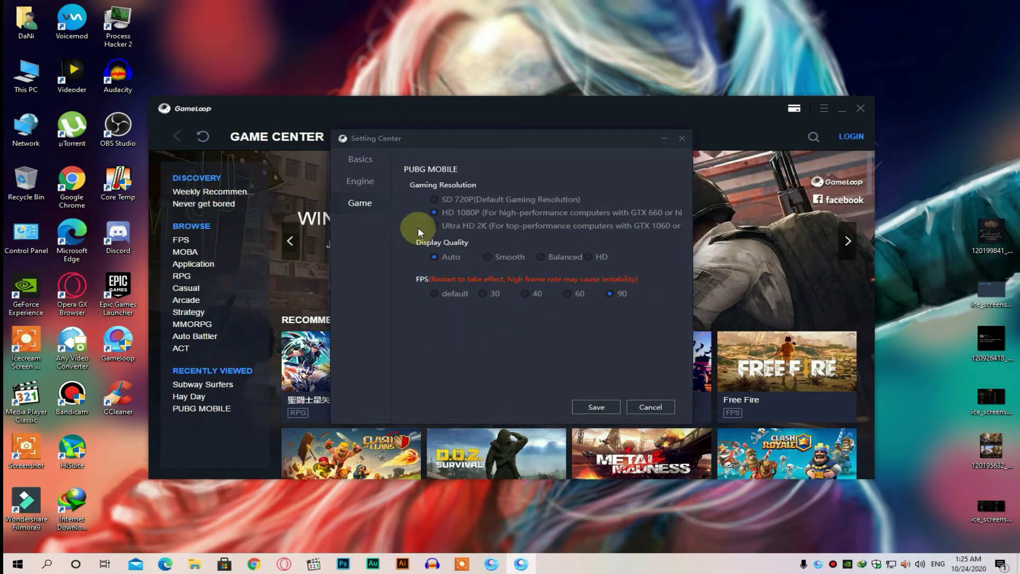
pyautogui.click(583, 404)
pyautogui.click(615, 296)
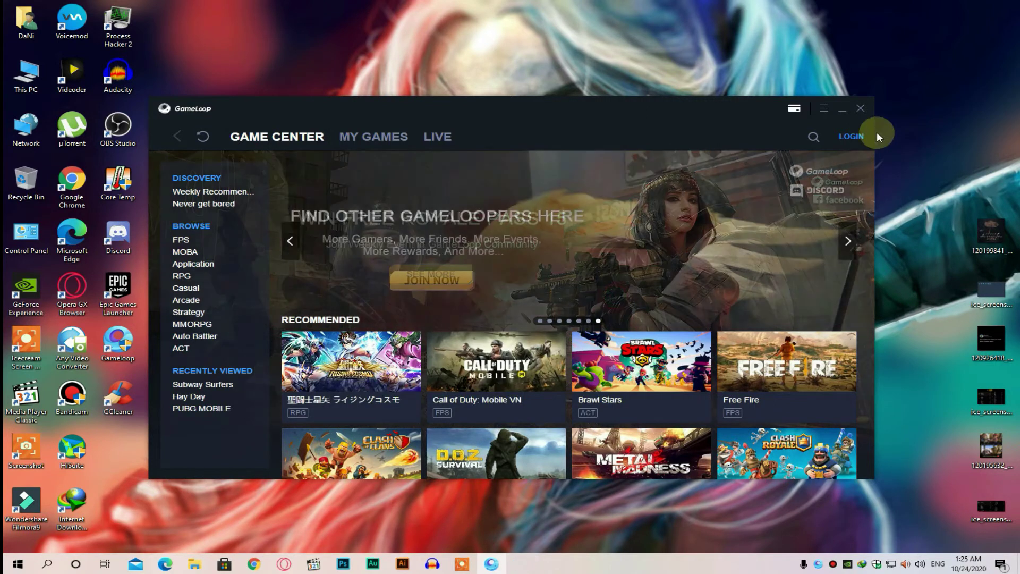
pyautogui.click(861, 107)
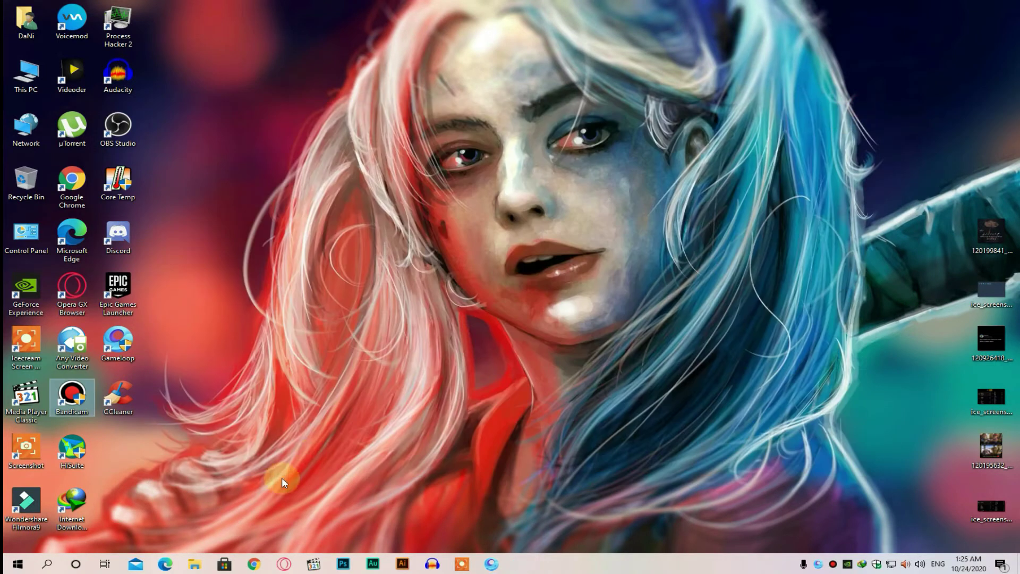
# - Search Windows for "power", open Power & sleep settings and go to the additional power settings
pyautogui.click(46, 564)
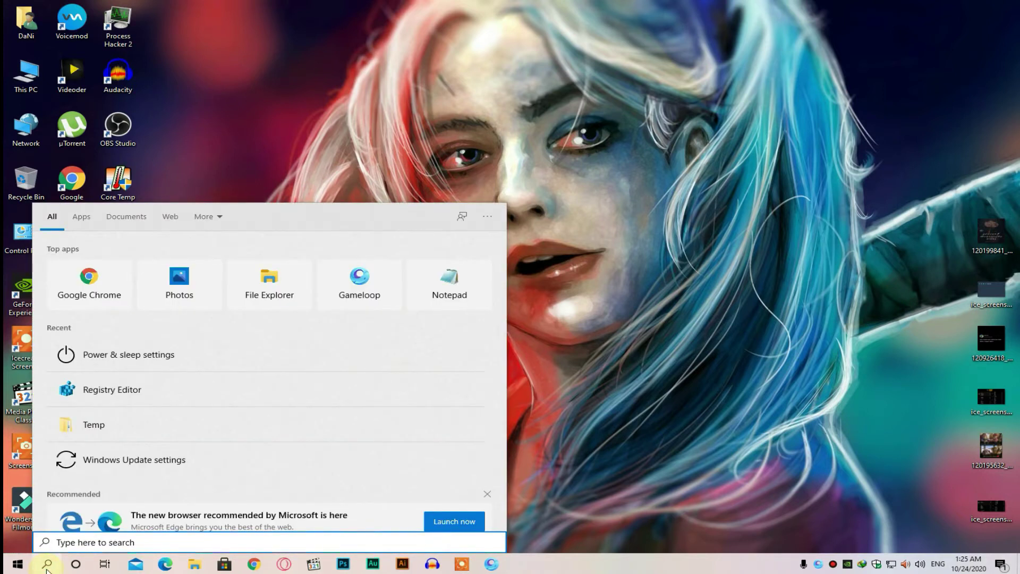
pyautogui.write('power')
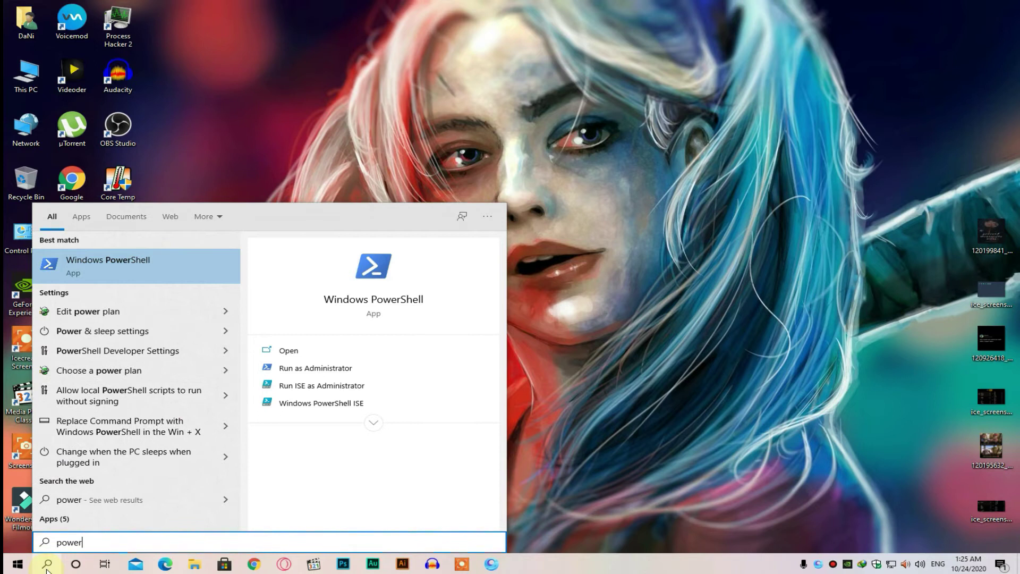
pyautogui.press('Down')
pyautogui.press('Down')
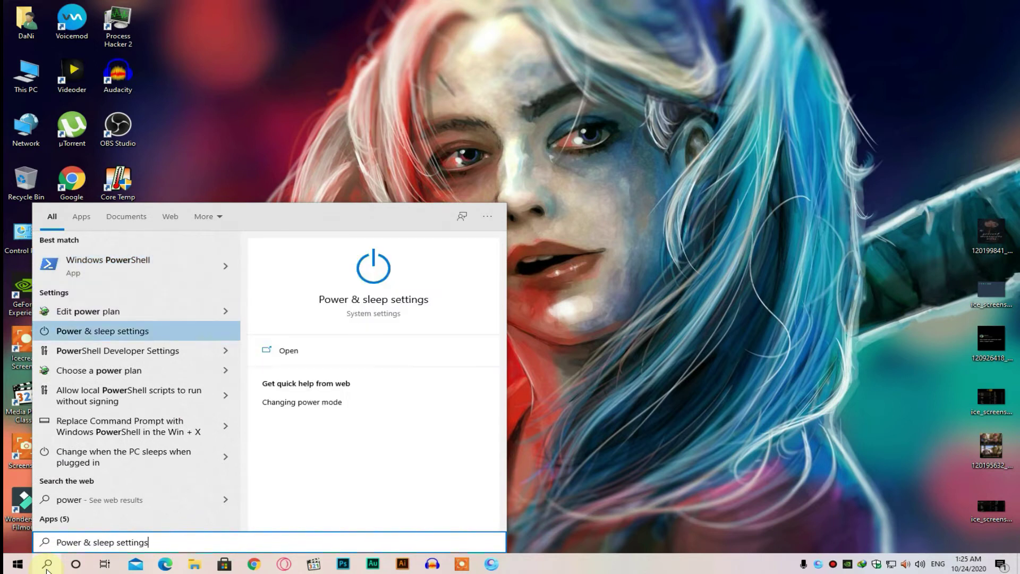
pyautogui.press('Return')
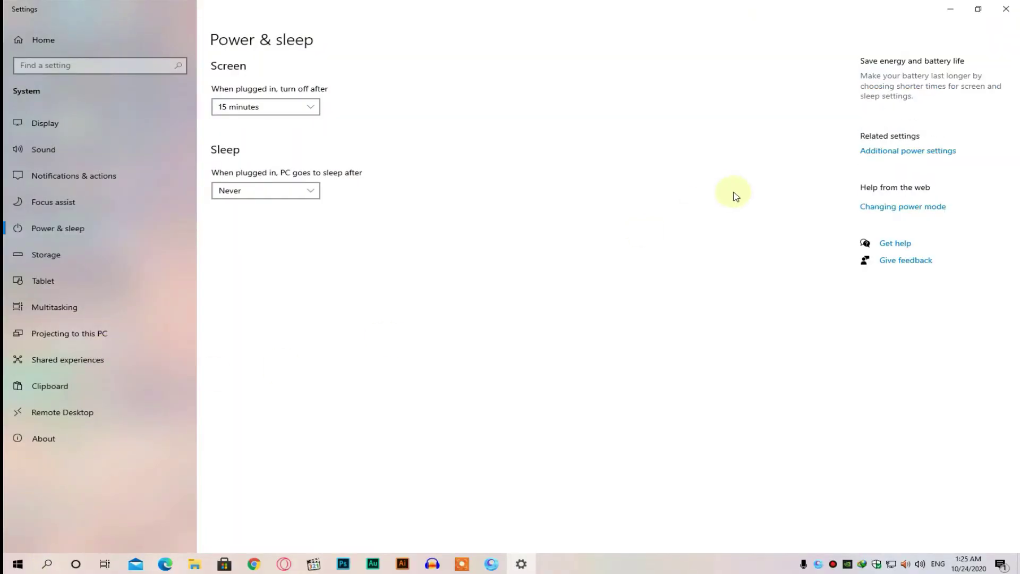
pyautogui.click(912, 152)
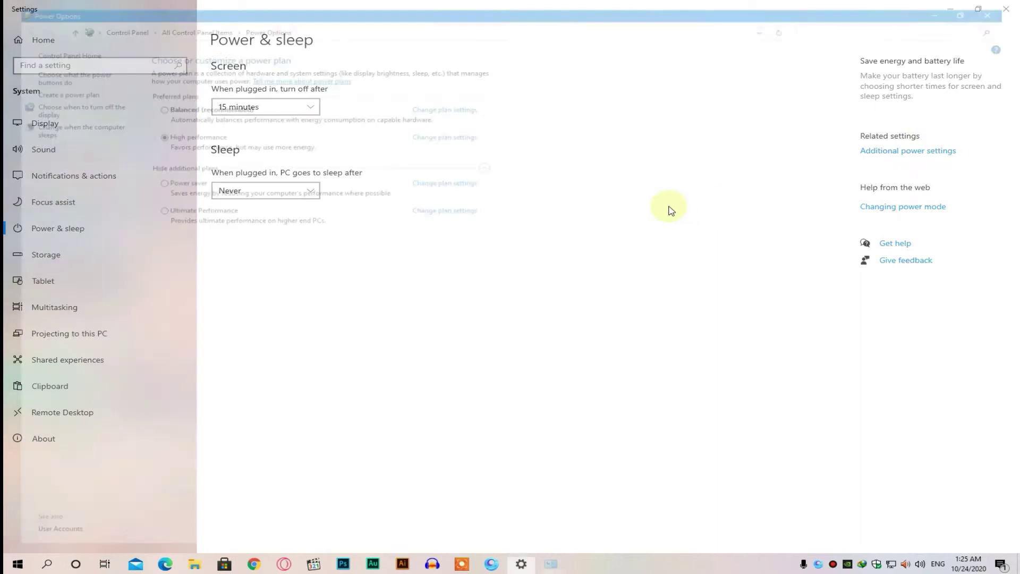
# - Select the High performance power plan and close the power settings windows
pyautogui.click(226, 104)
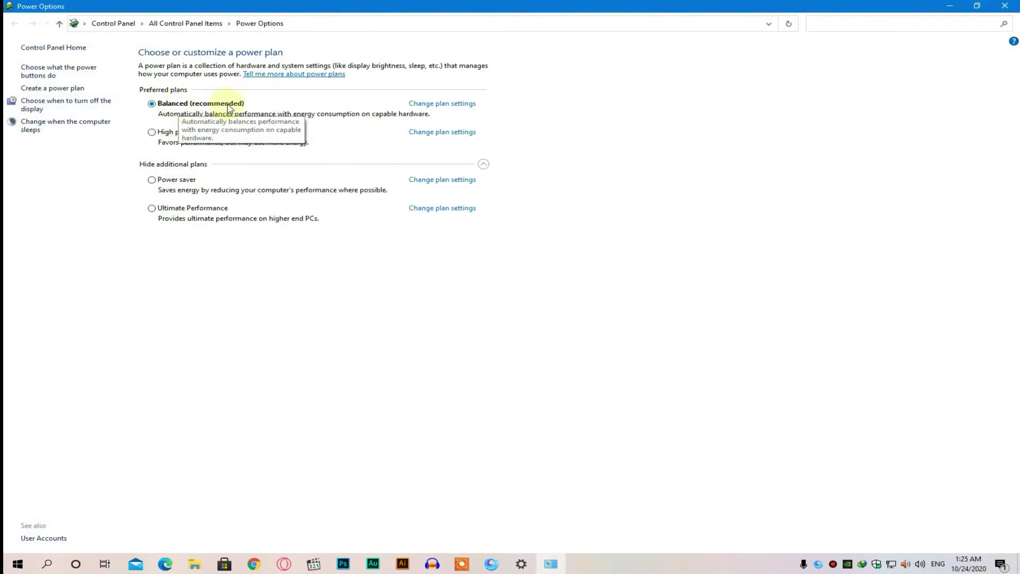
pyautogui.click(191, 132)
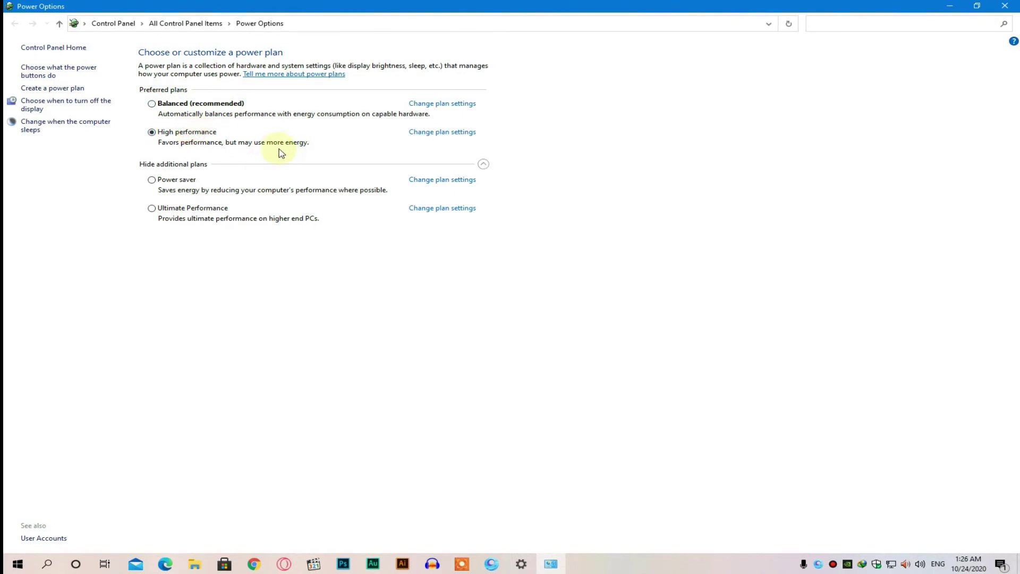
pyautogui.click(1005, 6)
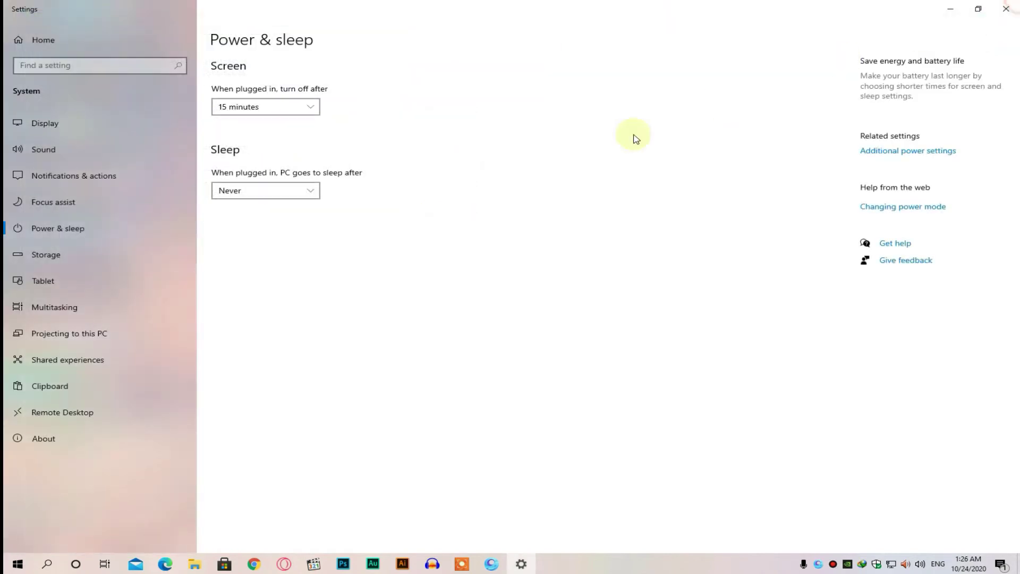
pyautogui.click(1006, 8)
# - Open Graphics settings from the Windows display settings and remove the existing Gameloop entry
pyautogui.rightClick(542, 149)
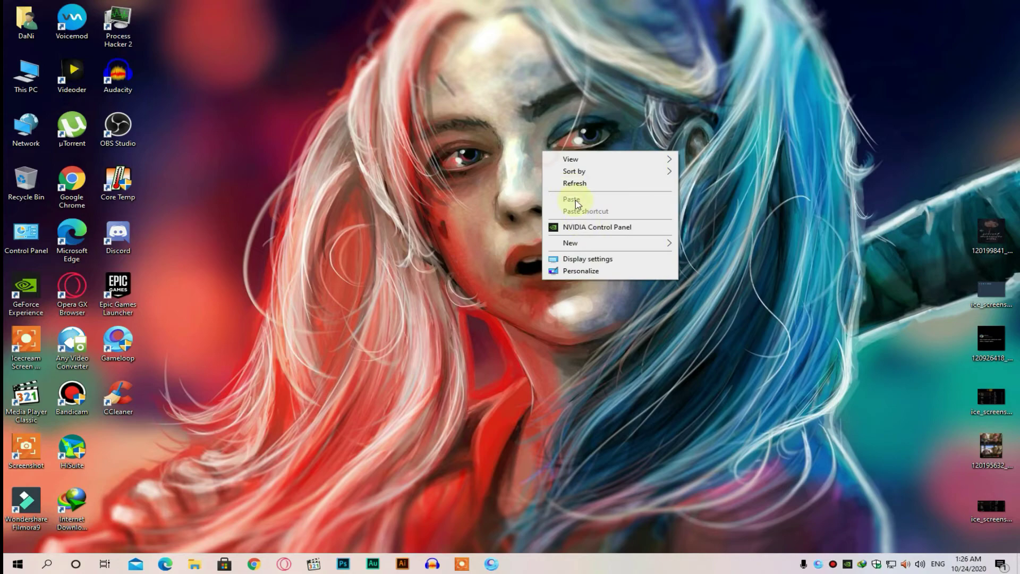
pyautogui.click(603, 260)
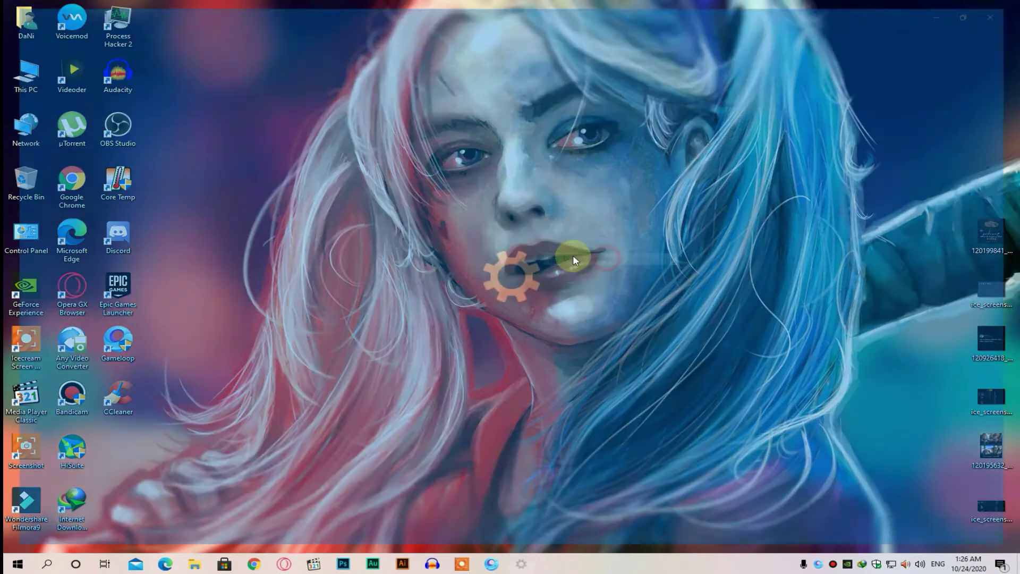
pyautogui.scroll(-1, 282, 467)
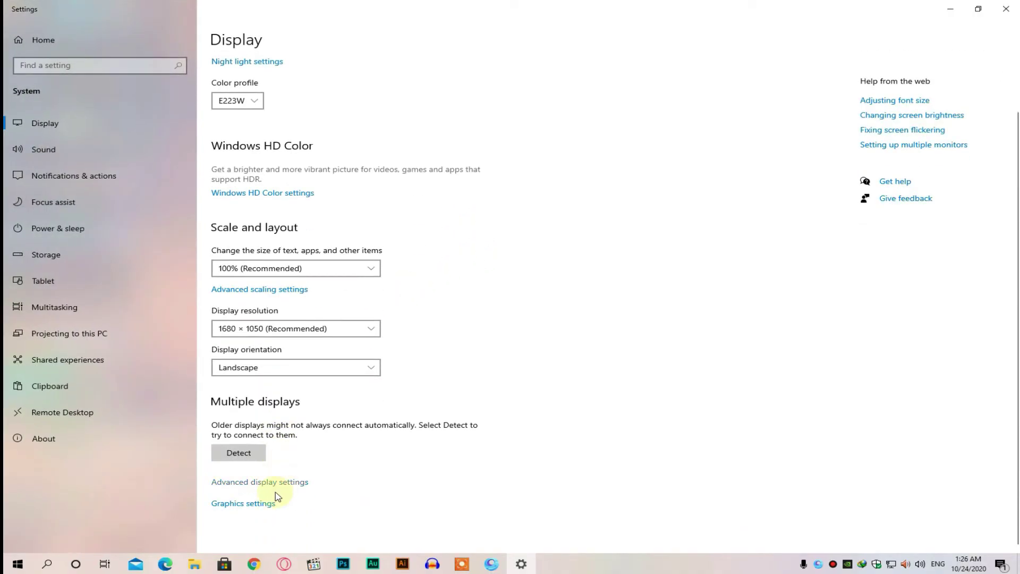
pyautogui.click(255, 505)
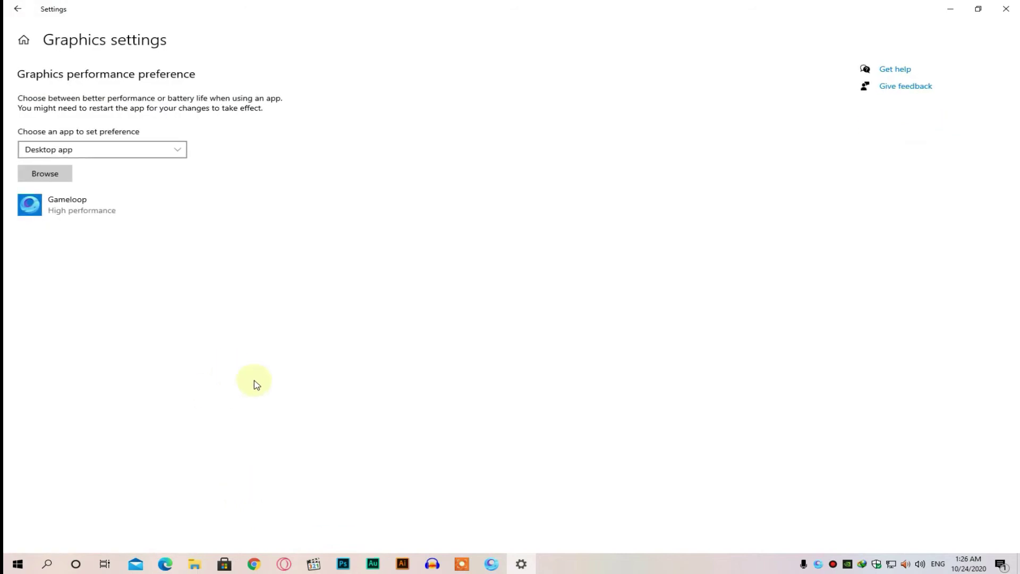
pyautogui.click(61, 200)
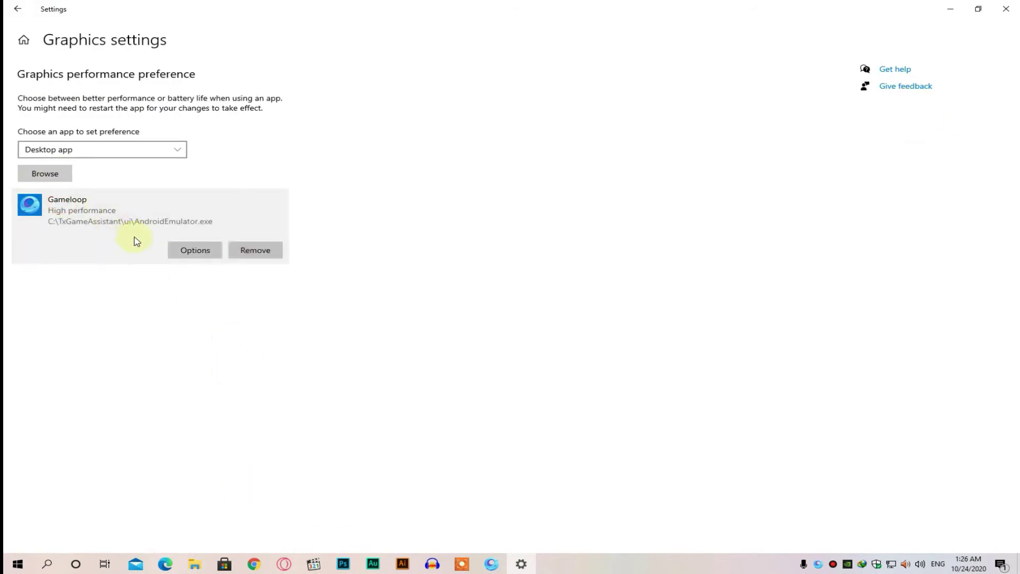
pyautogui.click(258, 251)
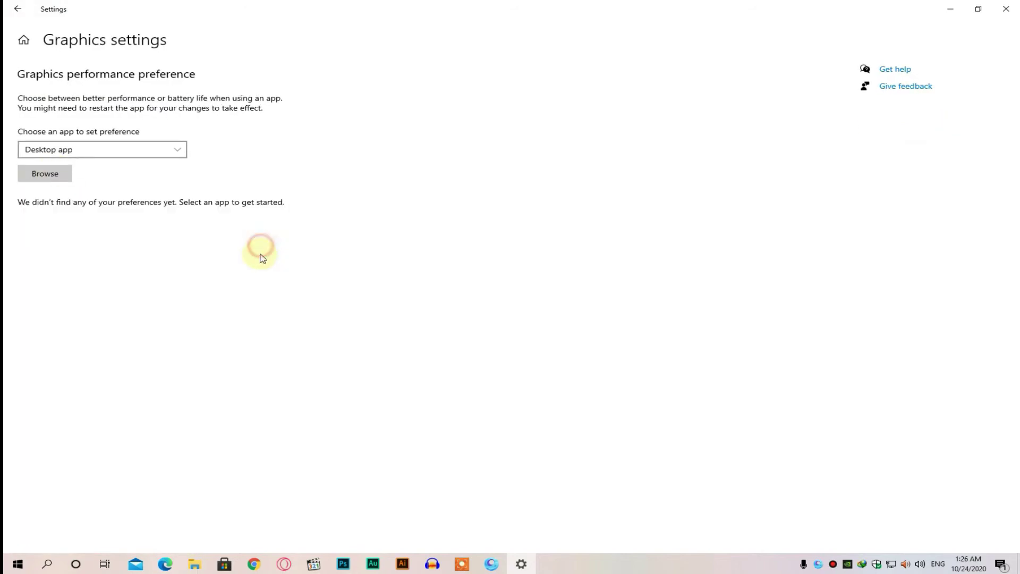
# - Add the AndroidEmulator application from C:\TxGameAssistant\ui as a desktop app for graphics performance preference
pyautogui.click(79, 149)
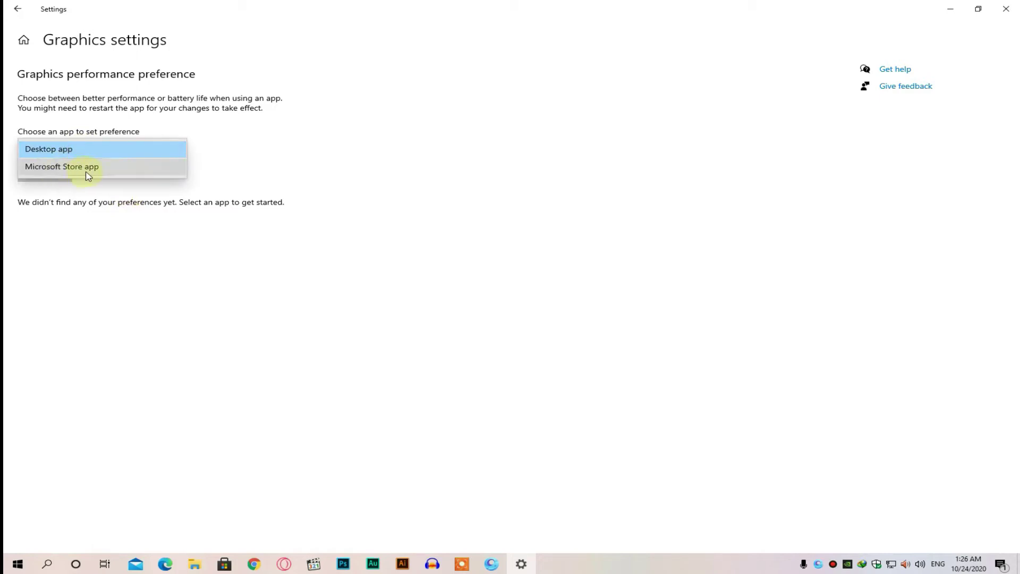
pyautogui.click(95, 154)
pyautogui.click(62, 178)
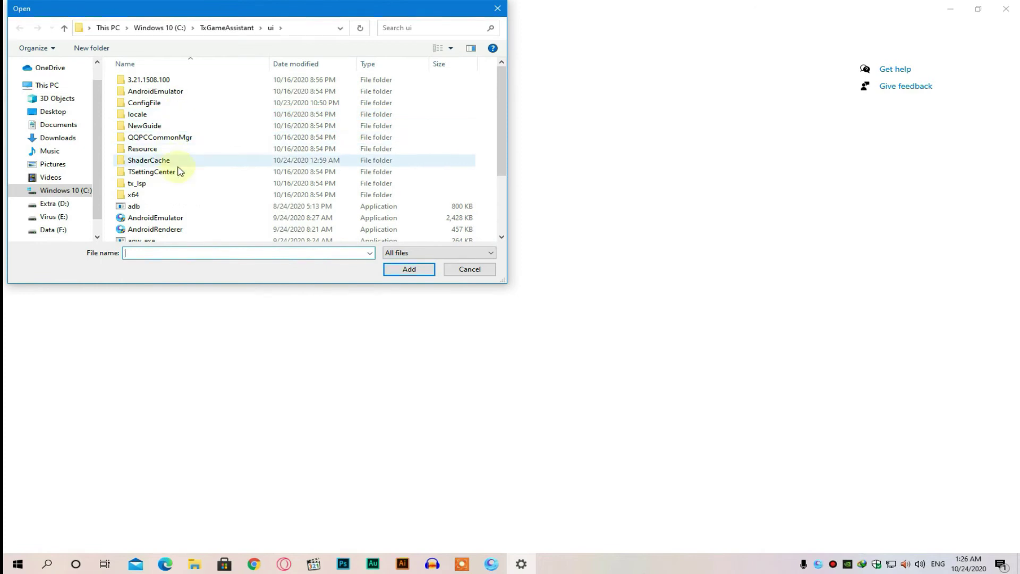
pyautogui.click(146, 27)
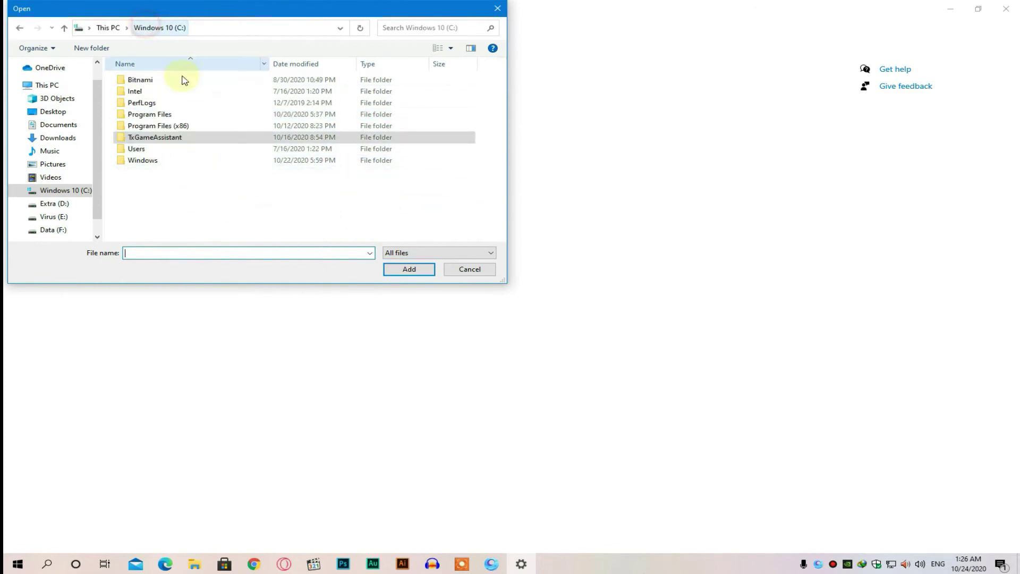
pyautogui.doubleClick(177, 144)
pyautogui.doubleClick(164, 104)
pyautogui.scroll(-2, 170, 191)
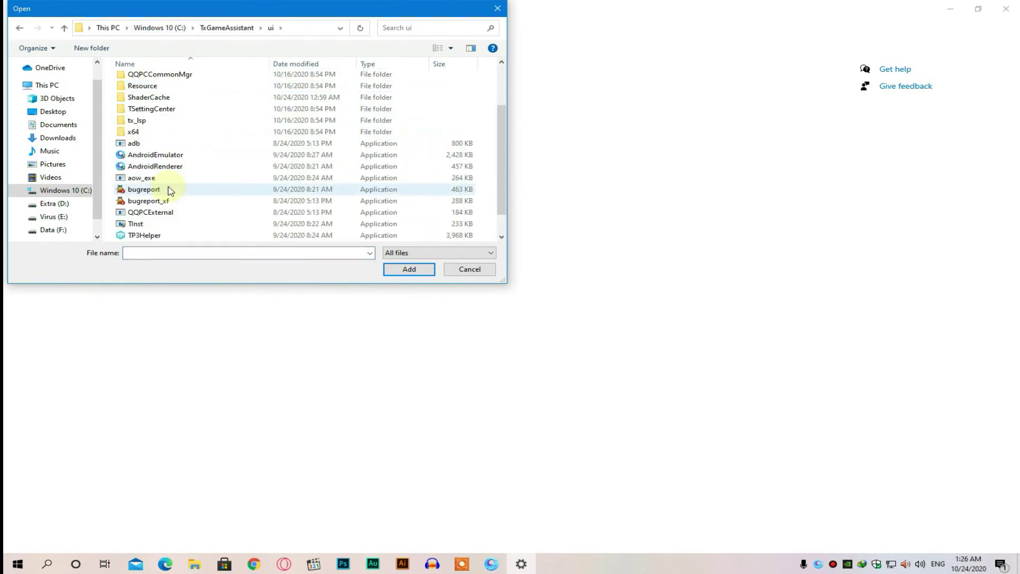
pyautogui.doubleClick(179, 155)
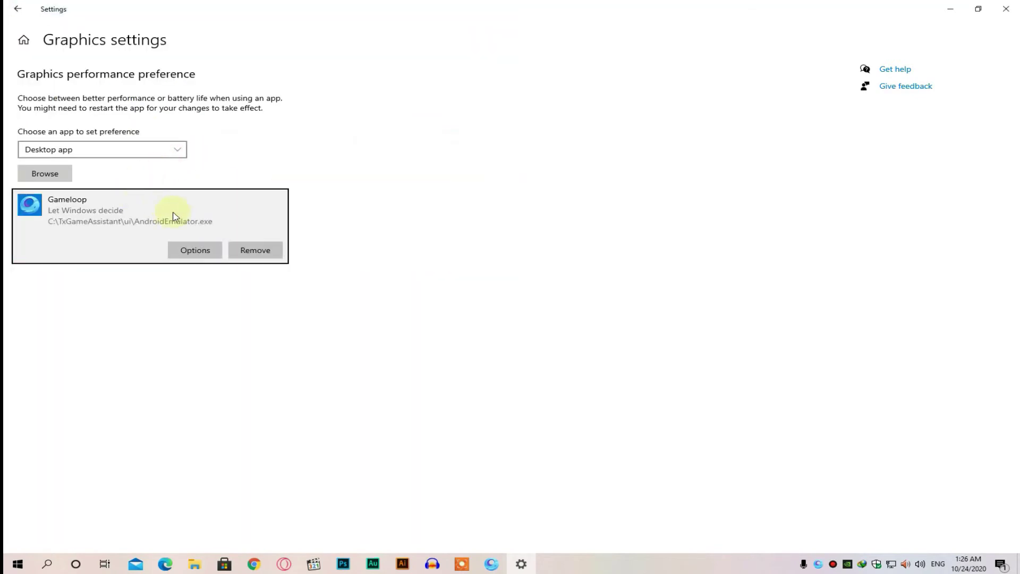
# - Set the Gameloop graphics preference to High performance, save it and close the Settings window
pyautogui.click(189, 256)
pyautogui.click(448, 307)
pyautogui.click(467, 341)
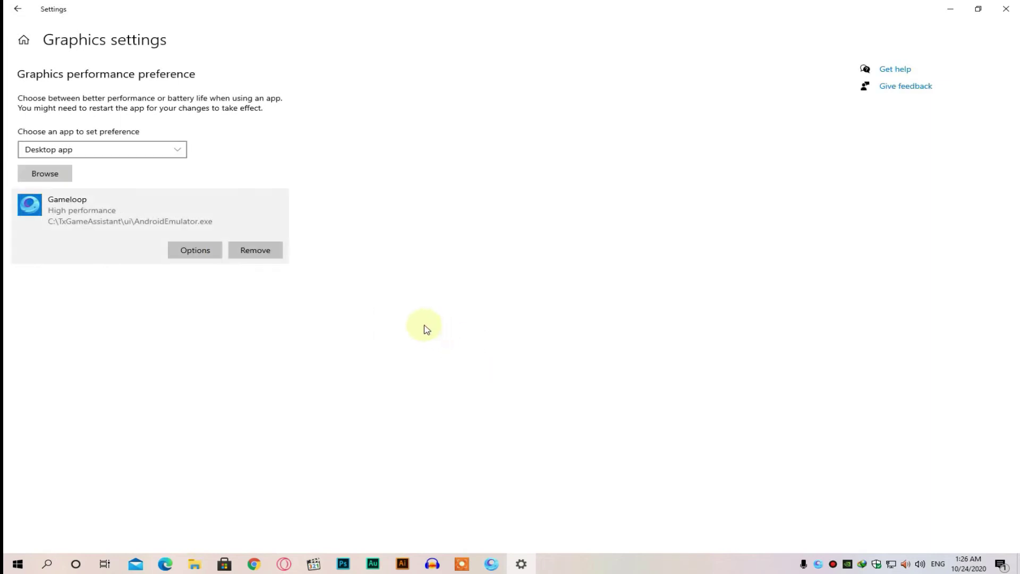
pyautogui.click(1006, 8)
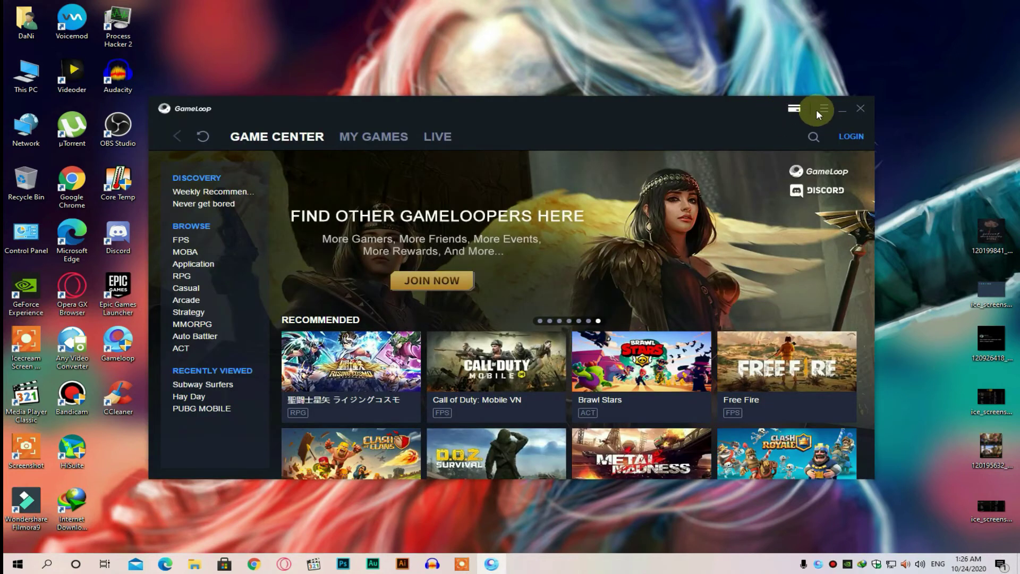
# - Check the graphics card details in GameLoop's Diagnostic Tool, close the tool and close the GameLoop window
pyautogui.click(825, 111)
pyautogui.click(835, 178)
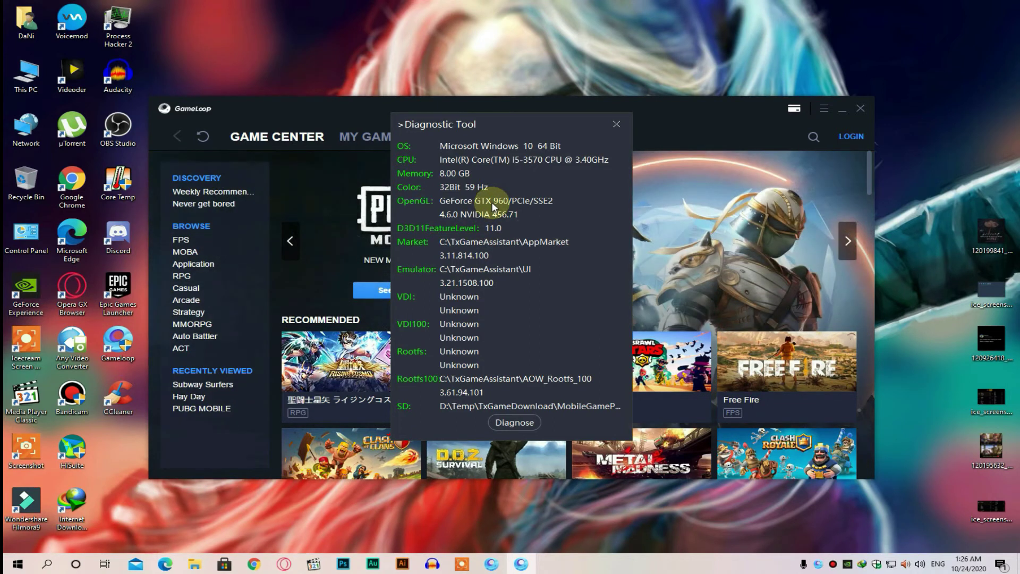
pyautogui.click(616, 125)
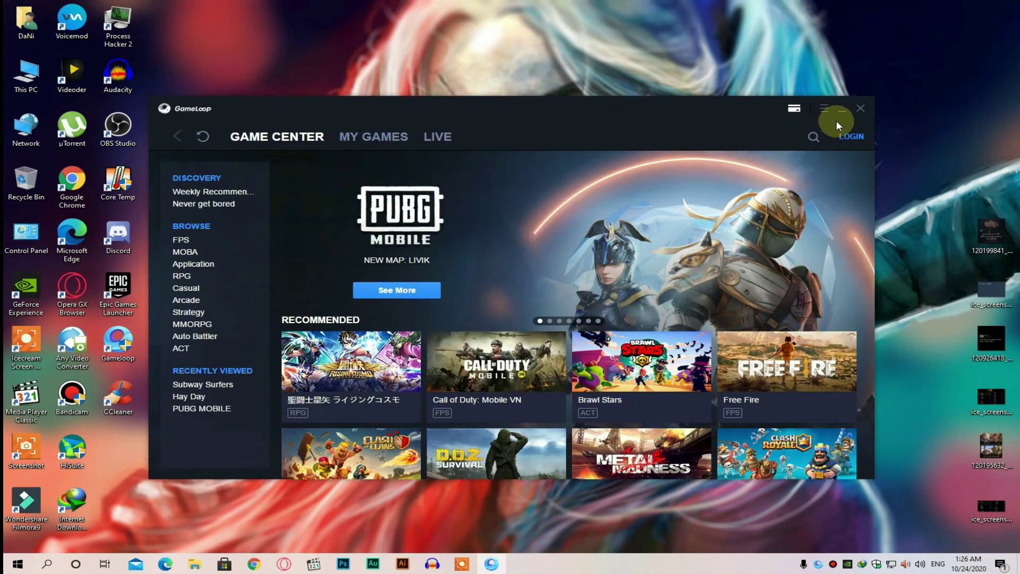
pyautogui.click(861, 111)
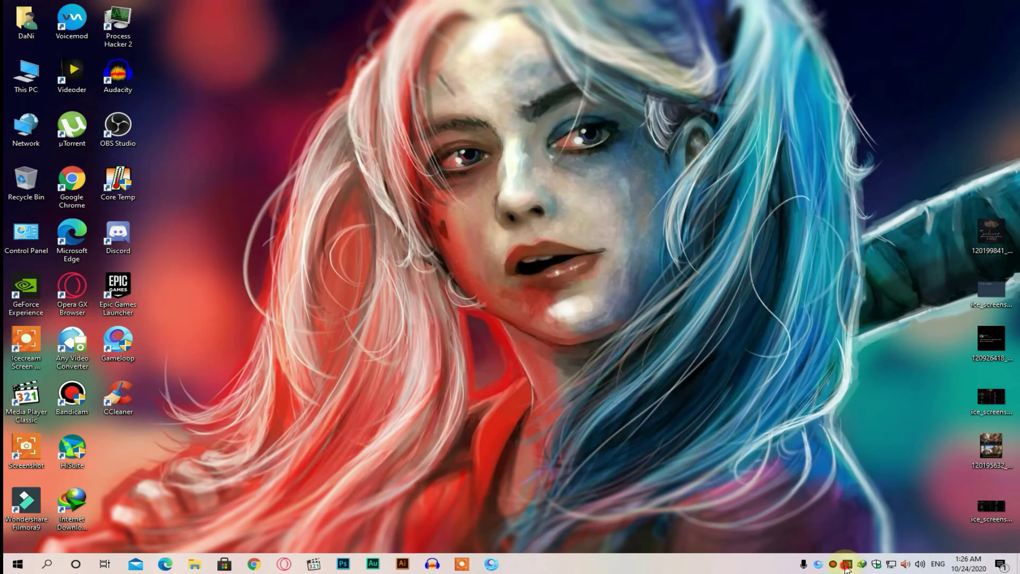
# - Switch to NVIDIA Control Panel and open the program-specific options under Manage 3D settings
pyautogui.rightClick(848, 564)
pyautogui.click(864, 525)
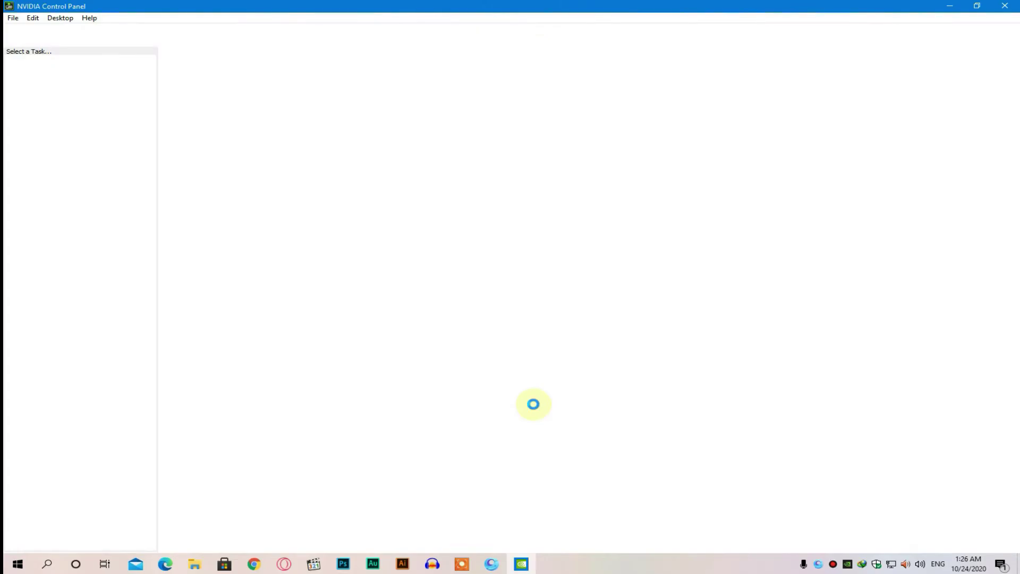
pyautogui.click(72, 81)
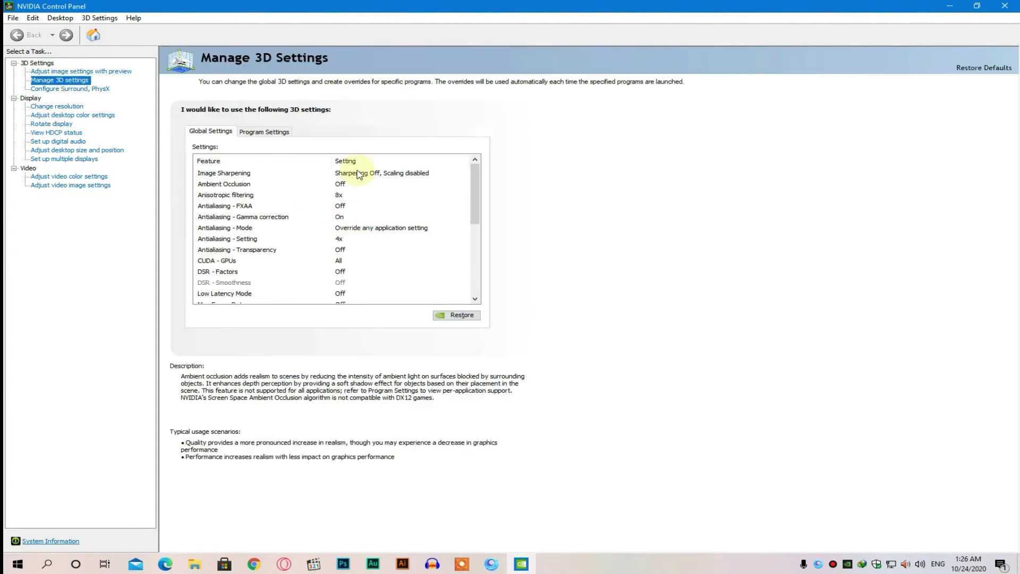
pyautogui.click(261, 130)
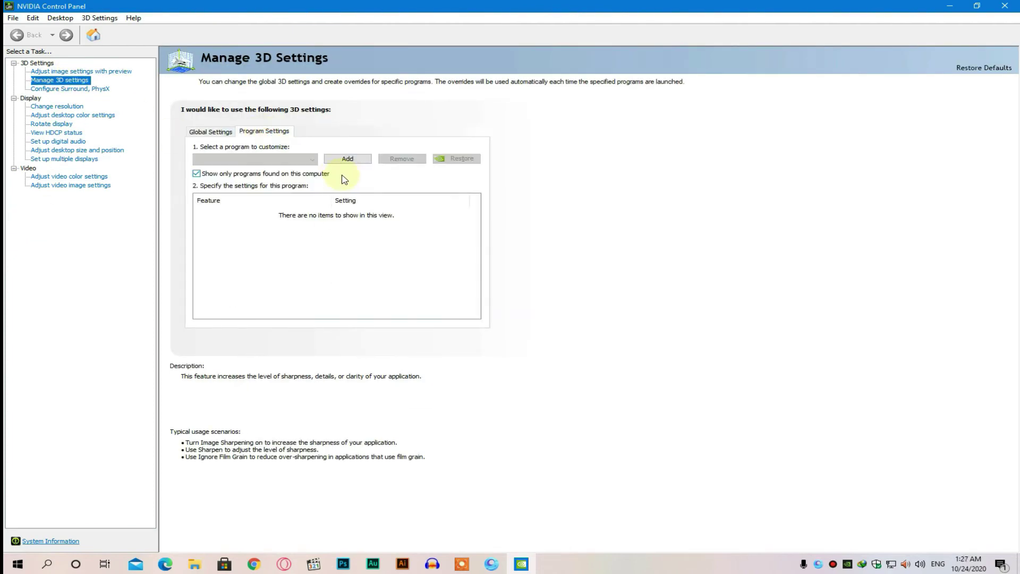
# - Browse for the Gameloop emulator program and add it as the program to customize
pyautogui.click(347, 159)
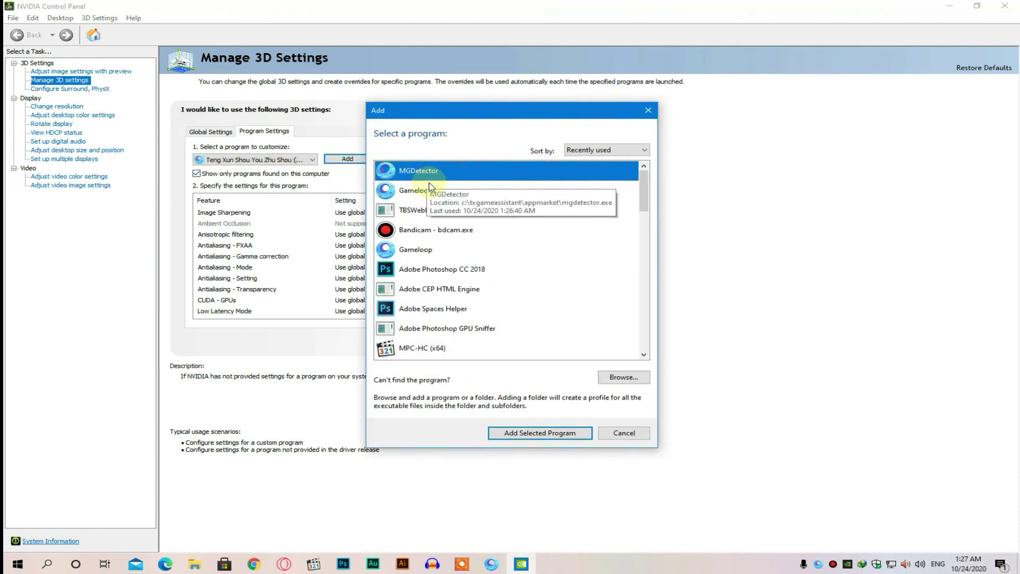
pyautogui.click(449, 195)
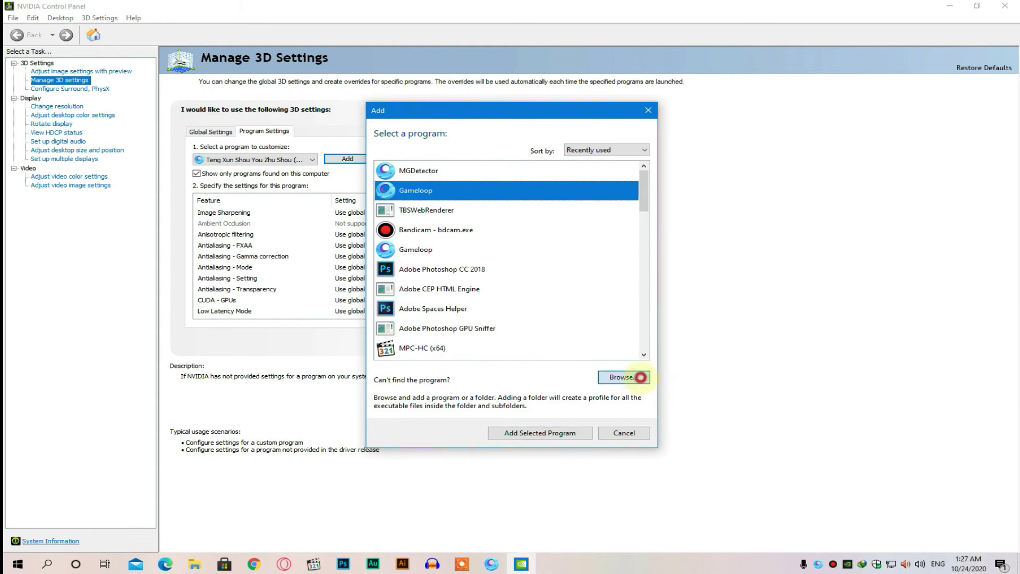
pyautogui.click(642, 378)
pyautogui.scroll(-2, 496, 301)
pyautogui.click(487, 292)
pyautogui.doubleClick(487, 291)
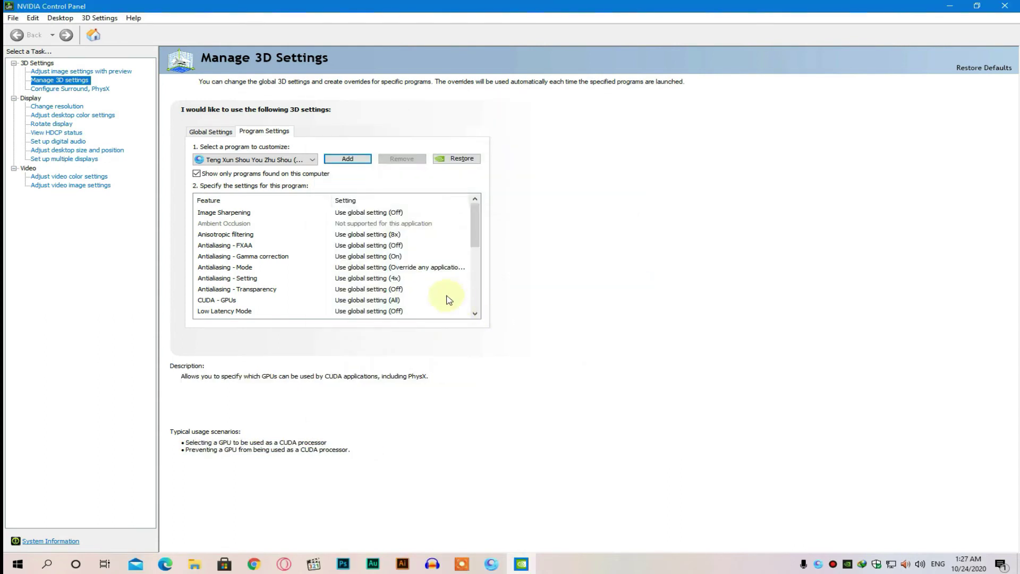
# - Set the OpenGL rendering GPU for the Gameloop program to GeForce GTX 960
pyautogui.moveTo(483, 219); pyautogui.dragTo(476, 250)
pyautogui.click(261, 273)
pyautogui.click(252, 268)
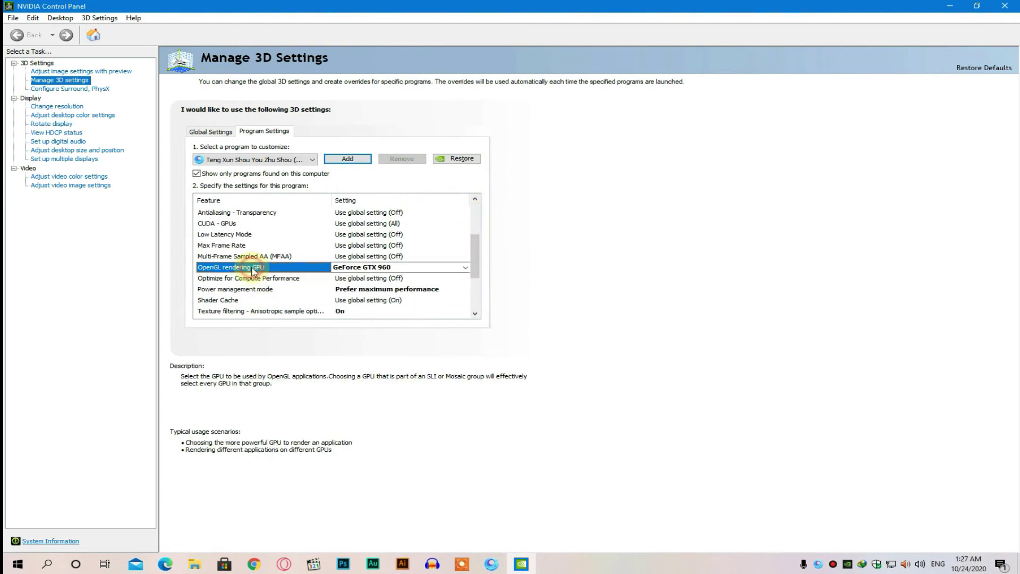
pyautogui.click(367, 269)
pyautogui.click(367, 268)
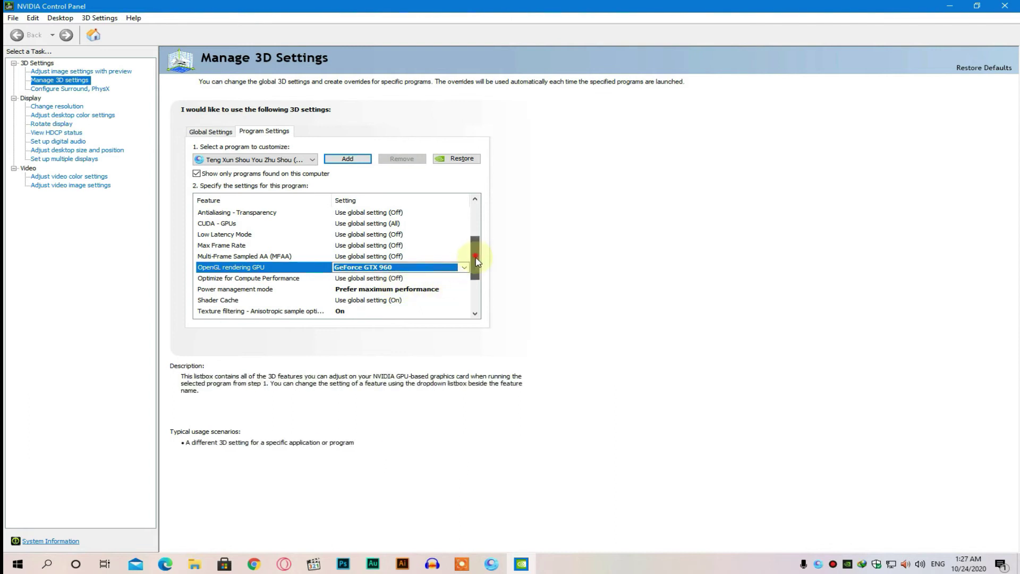
# - Review the power management, texture filtering and vertical sync settings for the program and close NVIDIA Control Panel
pyautogui.scroll(-2, 473, 271)
pyautogui.scroll(-1, 474, 274)
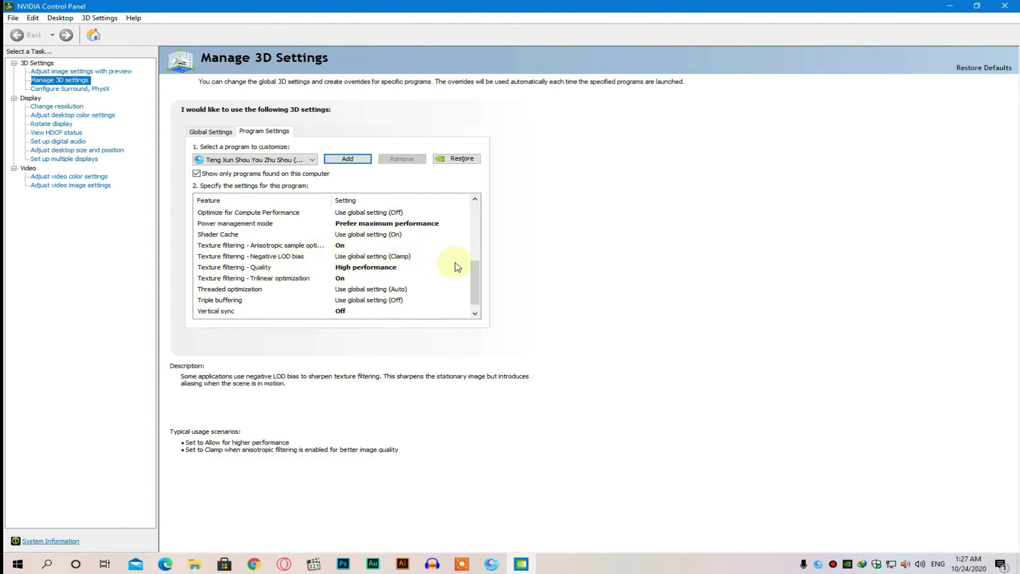
pyautogui.moveTo(473, 273); pyautogui.dragTo(476, 205)
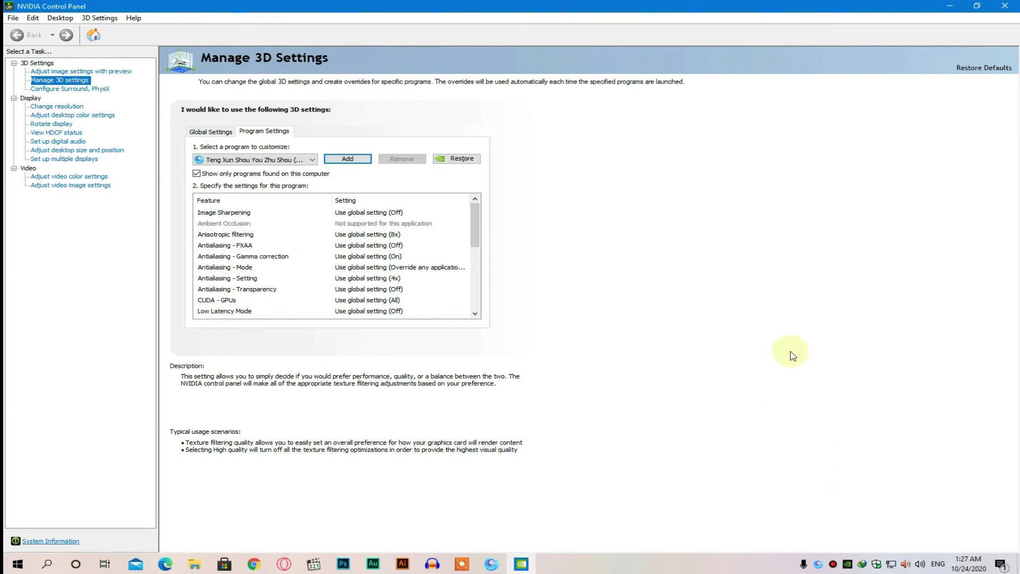
pyautogui.click(1012, 5)
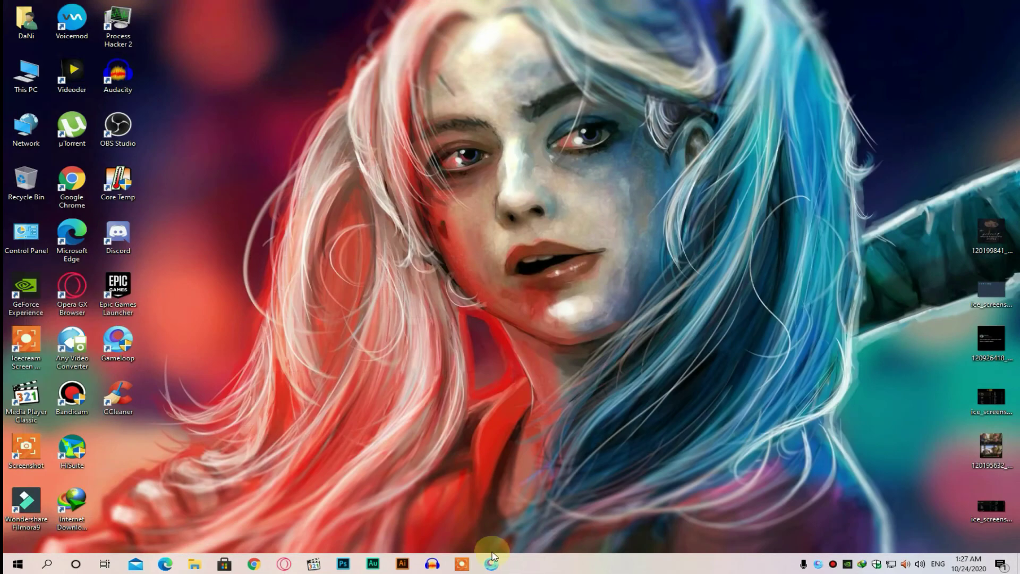
# - Reopen GameLoop and launch PUBG MOBILE from the installed games
pyautogui.click(822, 565)
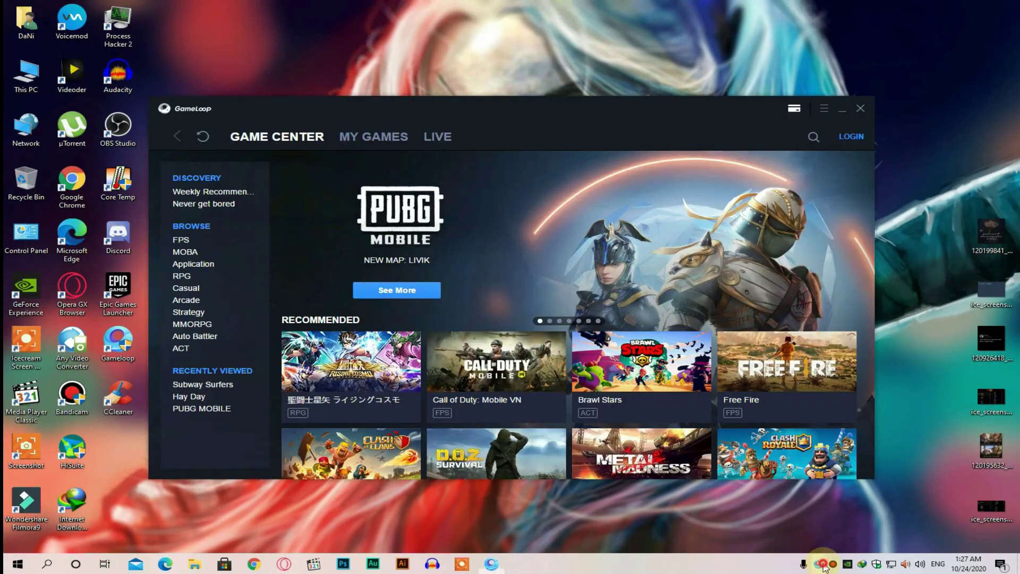
pyautogui.click(372, 137)
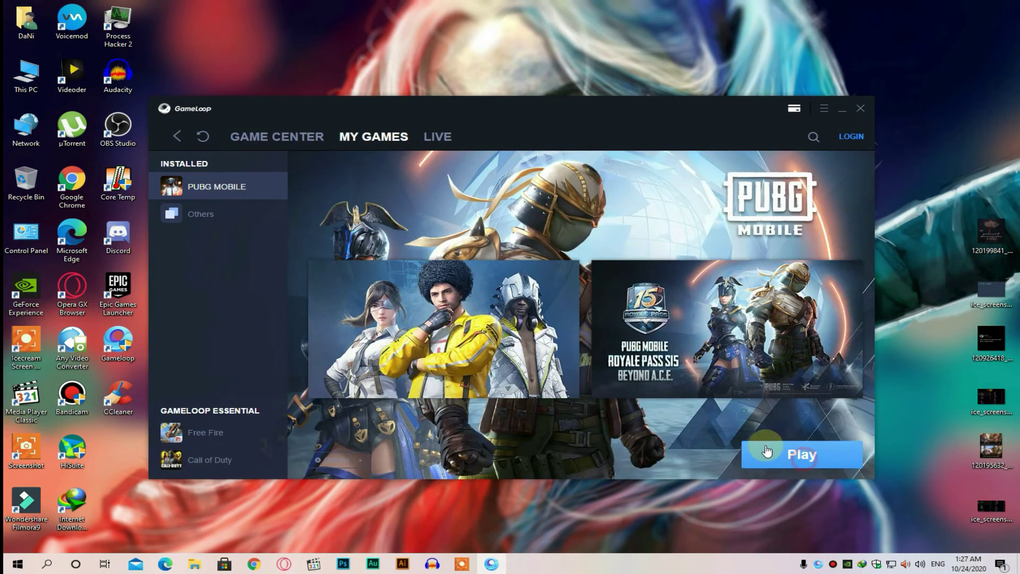
pyautogui.click(767, 451)
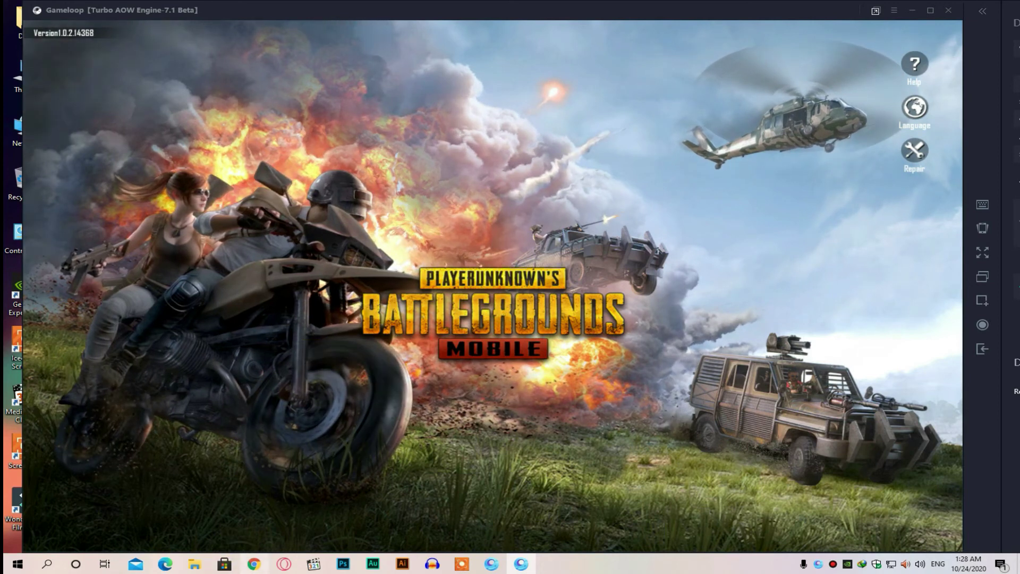
# - Switch to Chrome, subscribe to the open YouTube channel with all notifications enabled, and minimize the browser
pyautogui.click(254, 564)
pyautogui.click(758, 245)
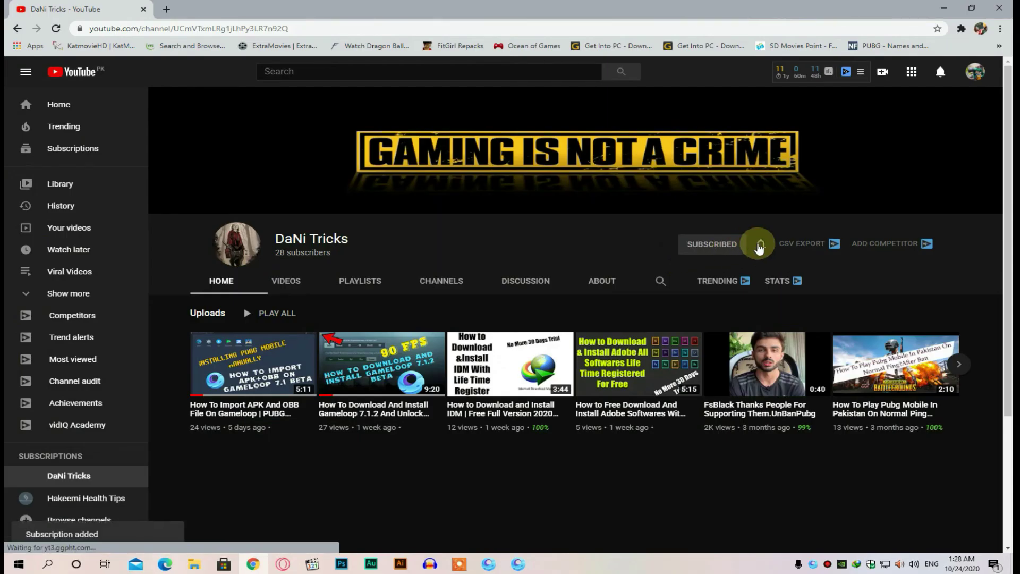
pyautogui.click(760, 246)
pyautogui.click(776, 269)
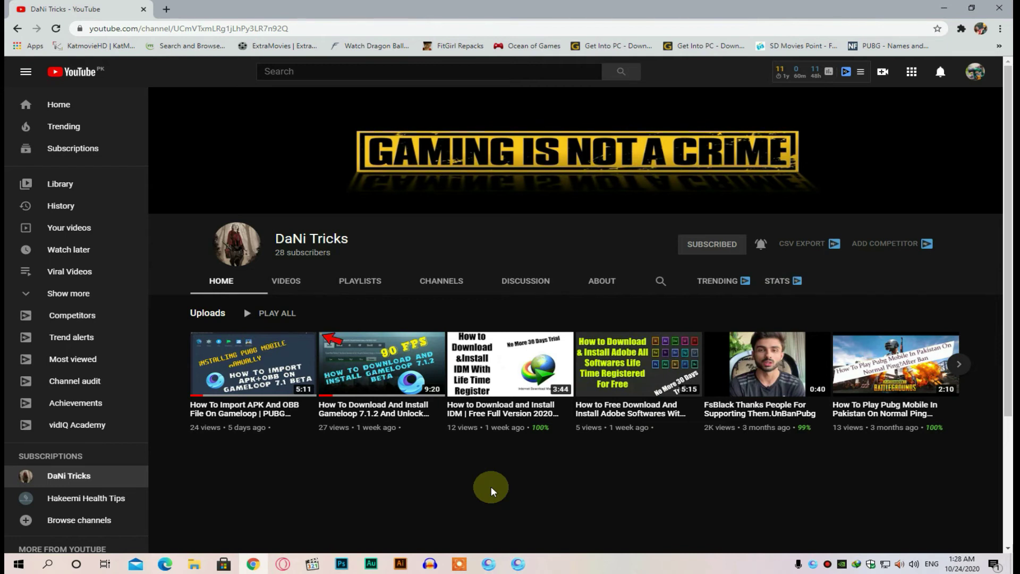
pyautogui.click(945, 9)
# - Open the graphics settings in PUBG MOBILE and set the graphics quality to Smooth
pyautogui.click(490, 366)
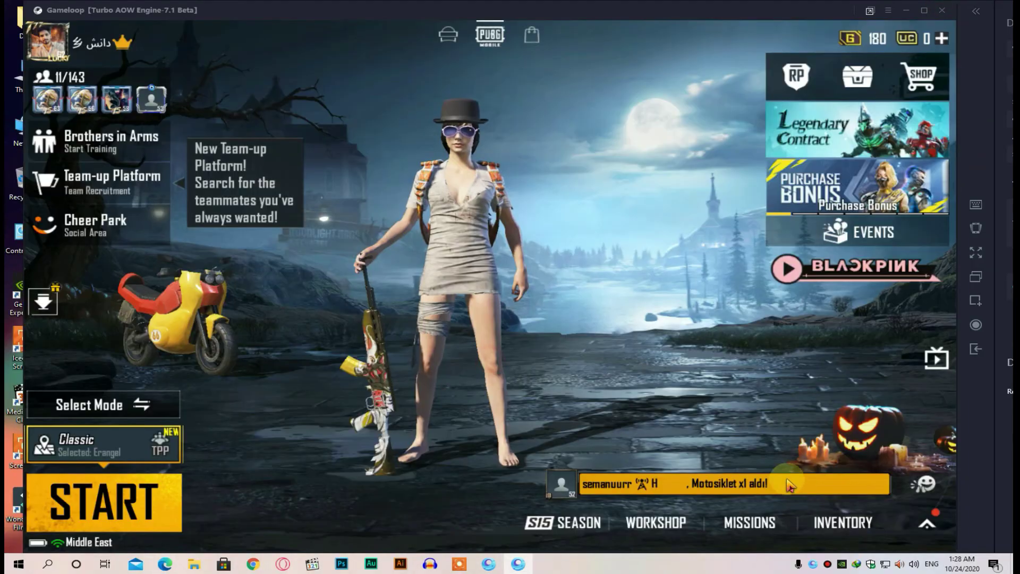
pyautogui.click(928, 523)
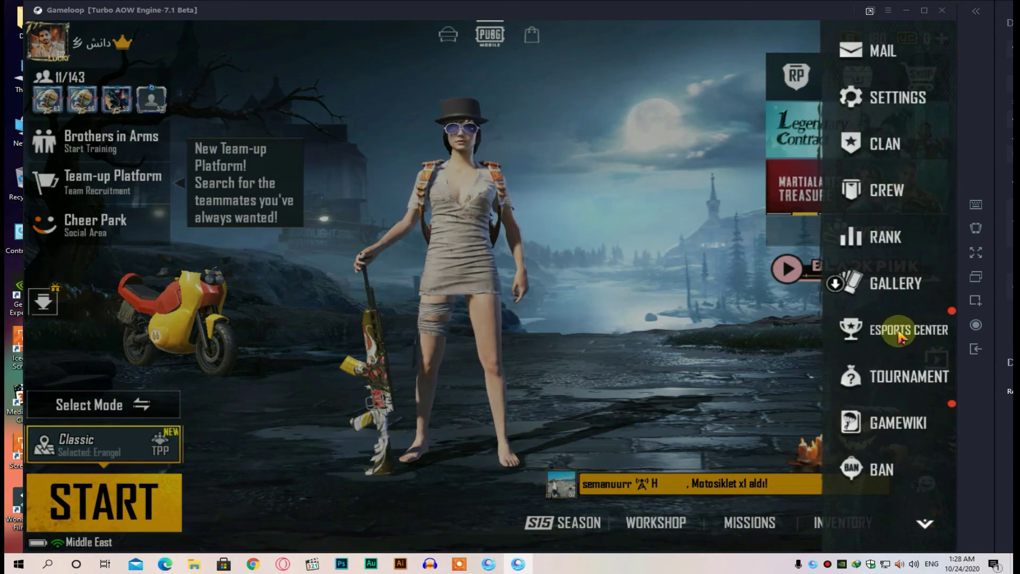
pyautogui.click(906, 86)
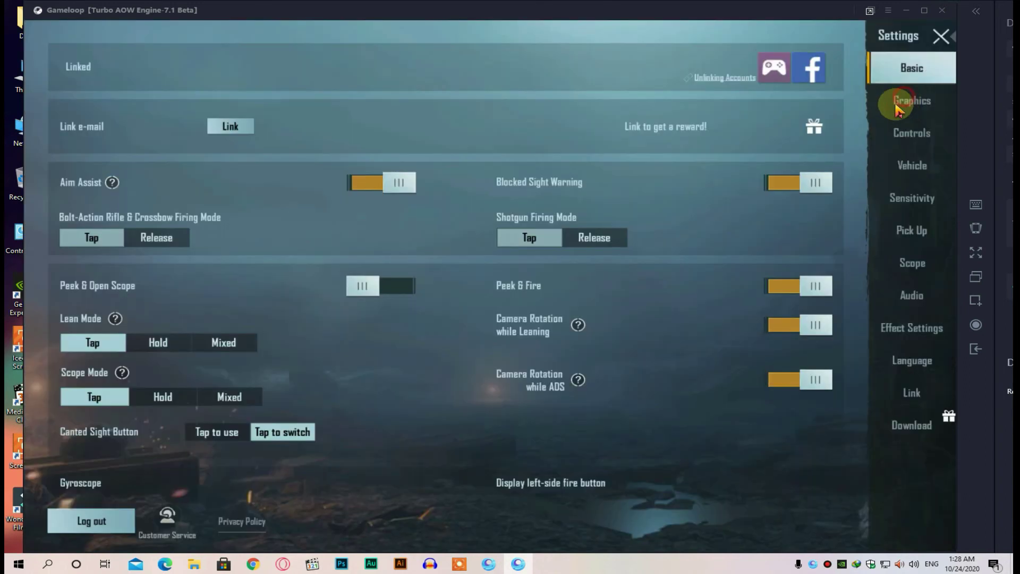
pyautogui.click(900, 101)
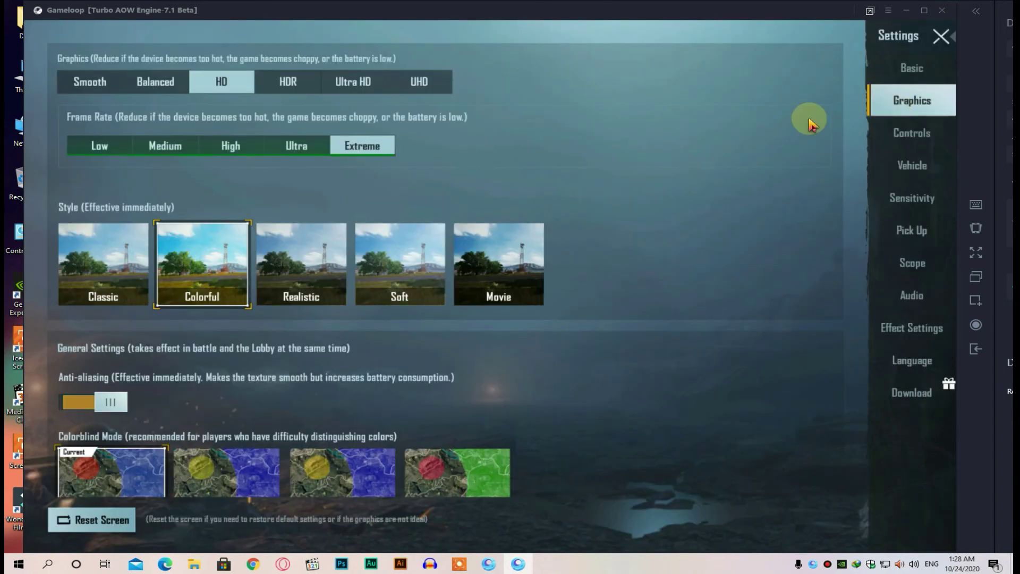
pyautogui.click(98, 88)
# - Review the anti-aliasing, shadows, brightness and auto-adjust graphics options and close the game settings
pyautogui.moveTo(208, 322); pyautogui.dragTo(106, 104)
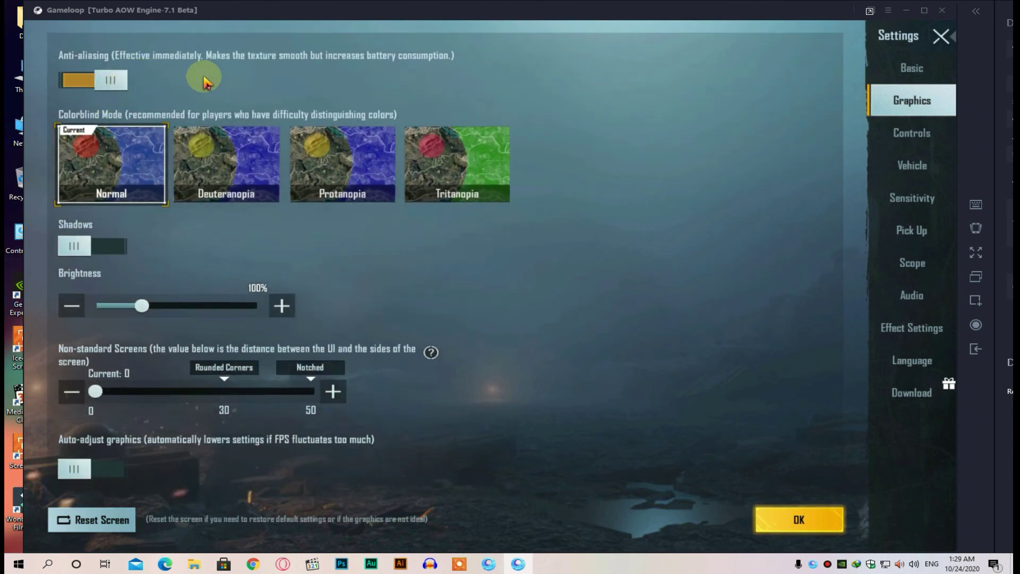
pyautogui.click(68, 85)
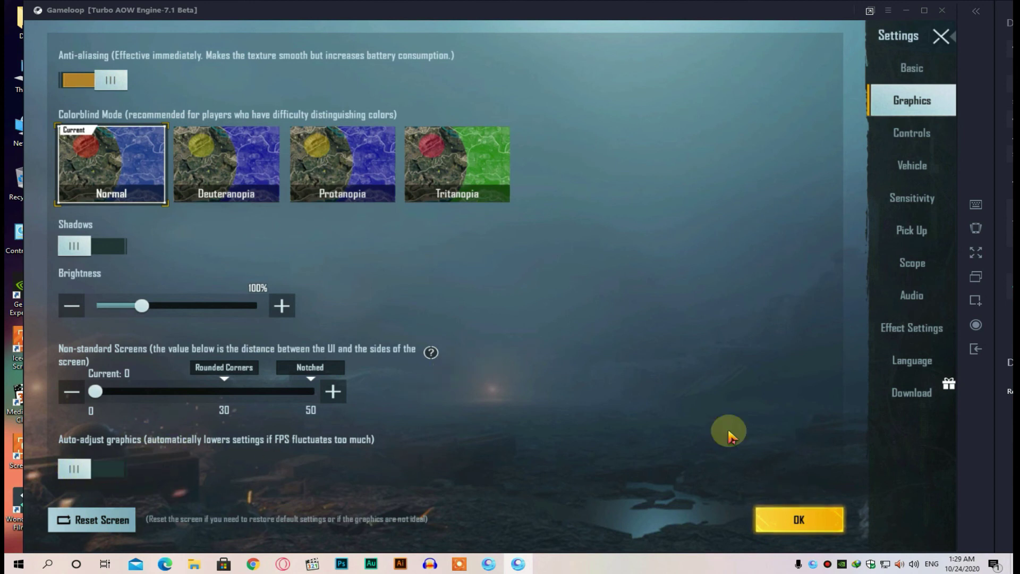
pyautogui.moveTo(601, 348); pyautogui.dragTo(581, 467)
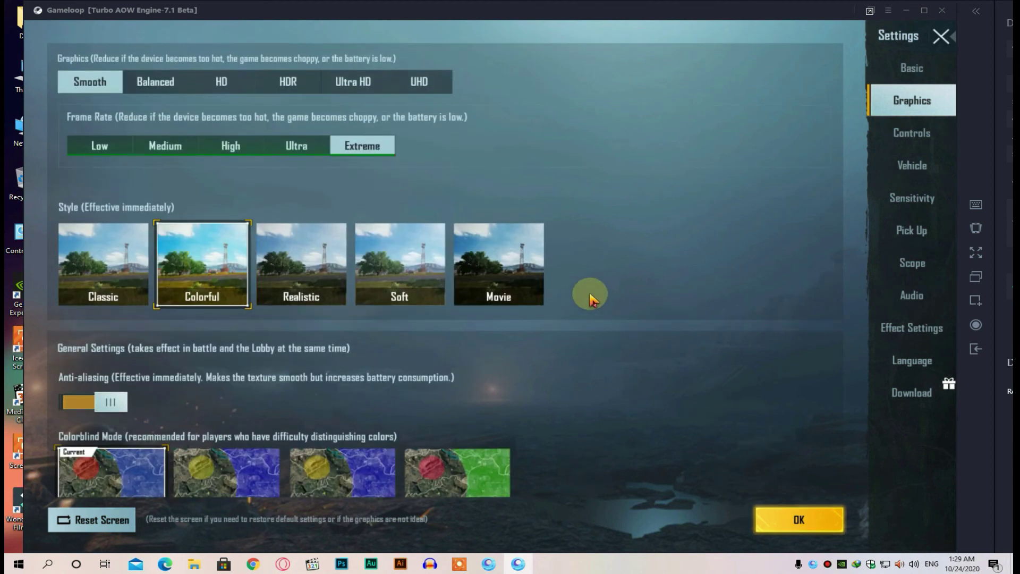
pyautogui.click(944, 34)
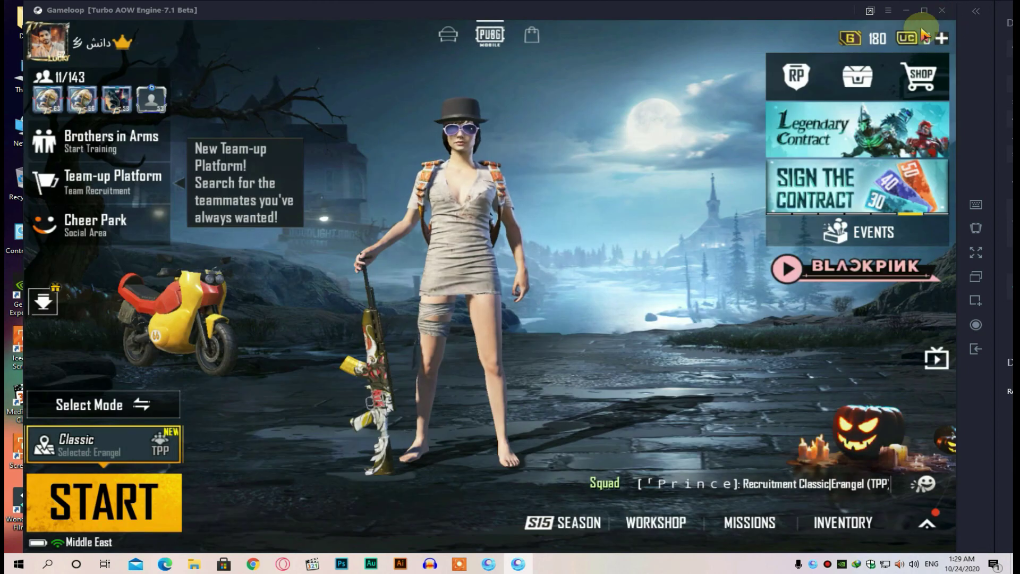
# - Toggle the emulator's FPS display on, off and on again, and dismiss the Moonlight Mansion event pop-up
pyautogui.click(888, 11)
pyautogui.click(909, 111)
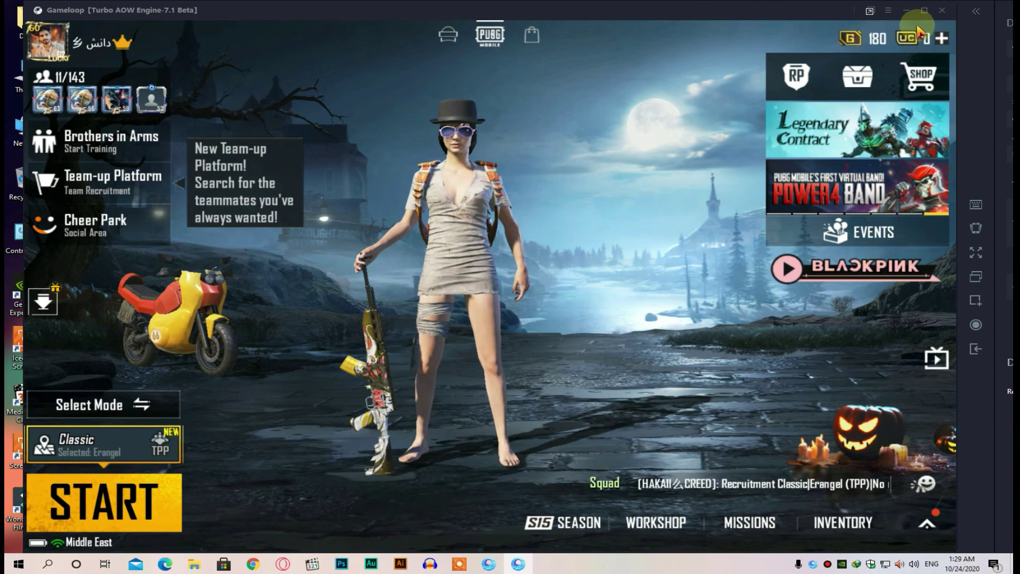
pyautogui.click(889, 11)
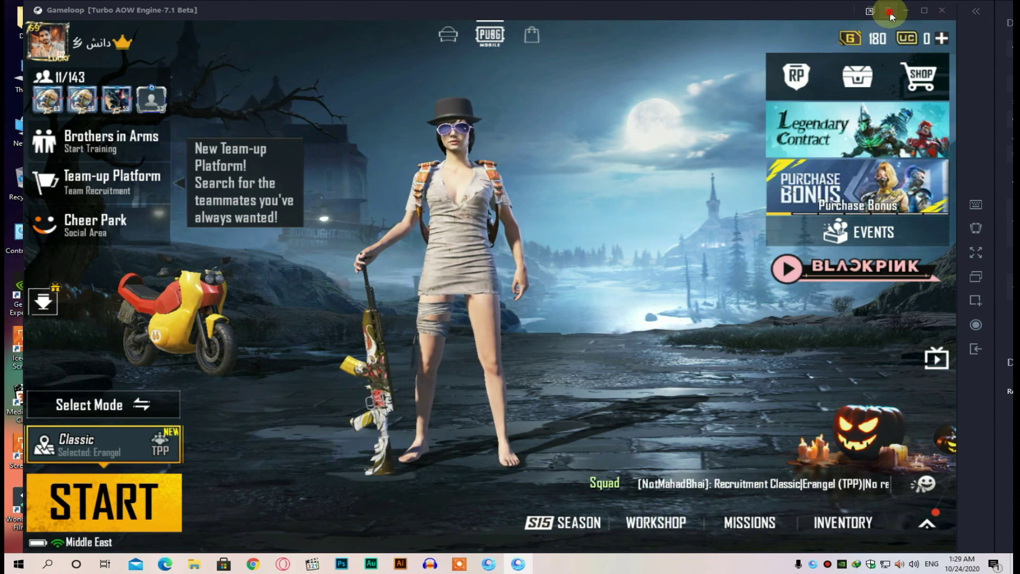
pyautogui.click(890, 106)
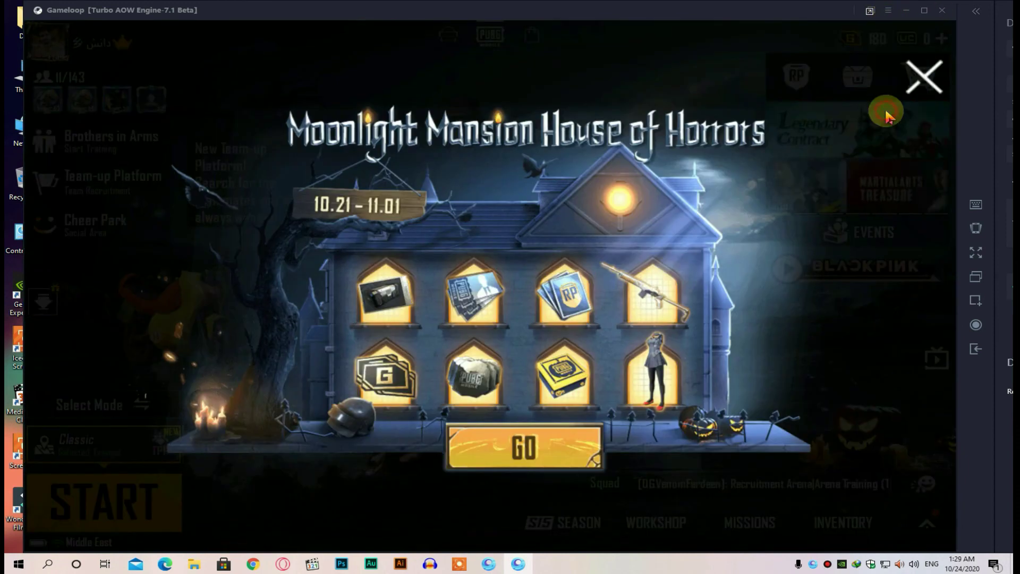
pyautogui.click(887, 16)
pyautogui.click(895, 107)
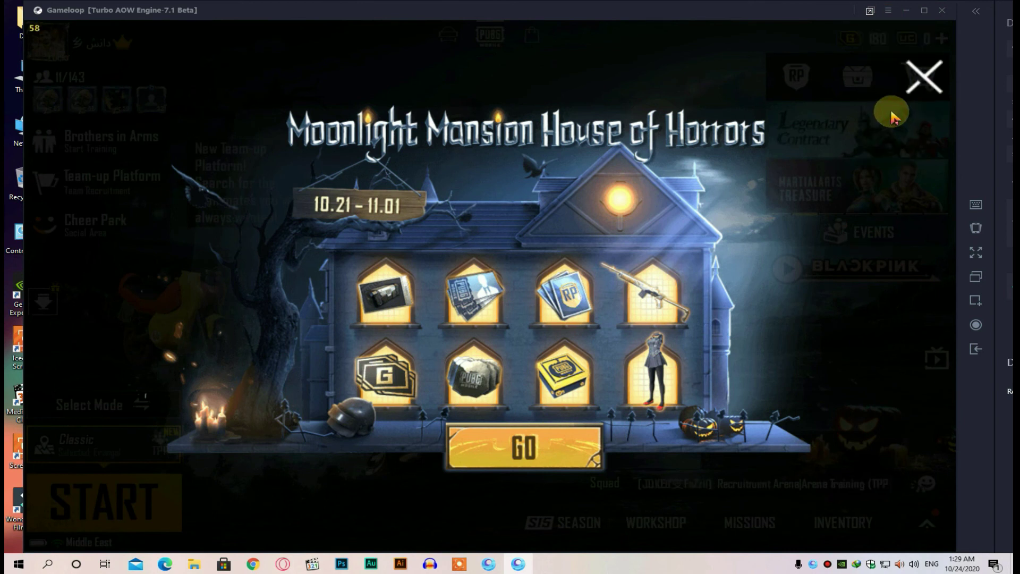
pyautogui.click(924, 78)
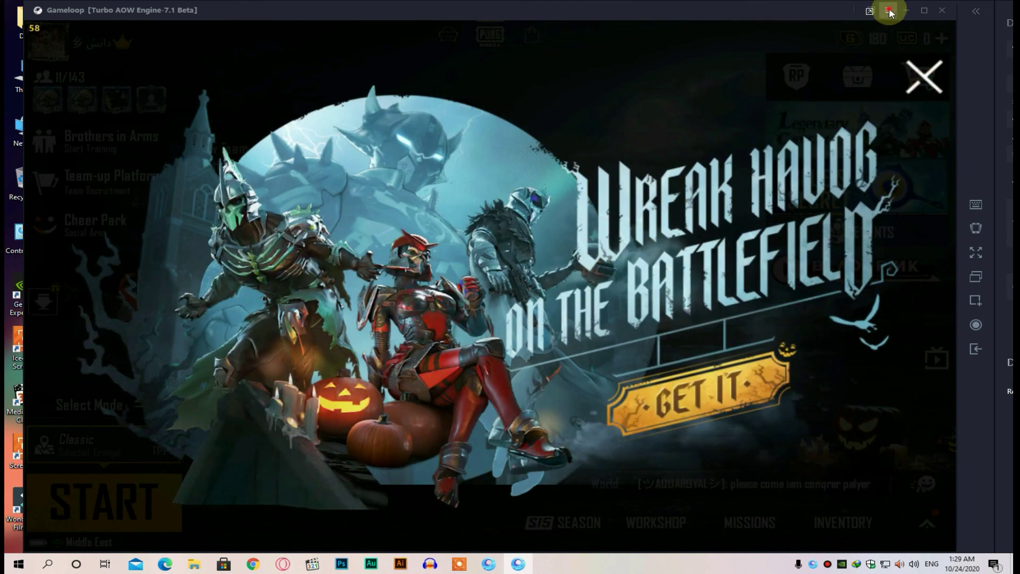
# - Select 90 FPS for PUBG MOBILE in the emulator's Setting Center, save it and dismiss the promotional pop-up
pyautogui.click(889, 12)
pyautogui.click(489, 135)
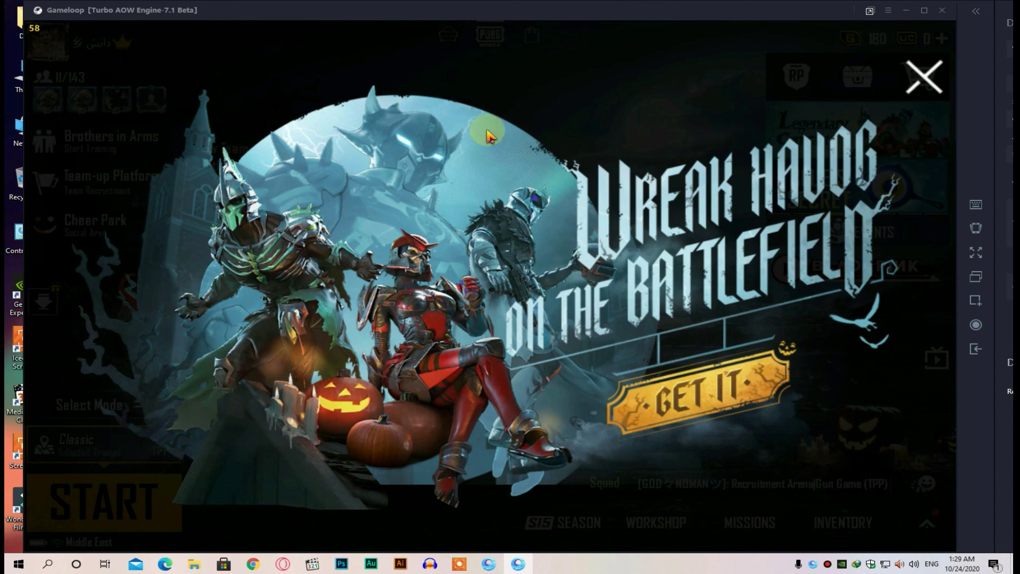
pyautogui.click(366, 203)
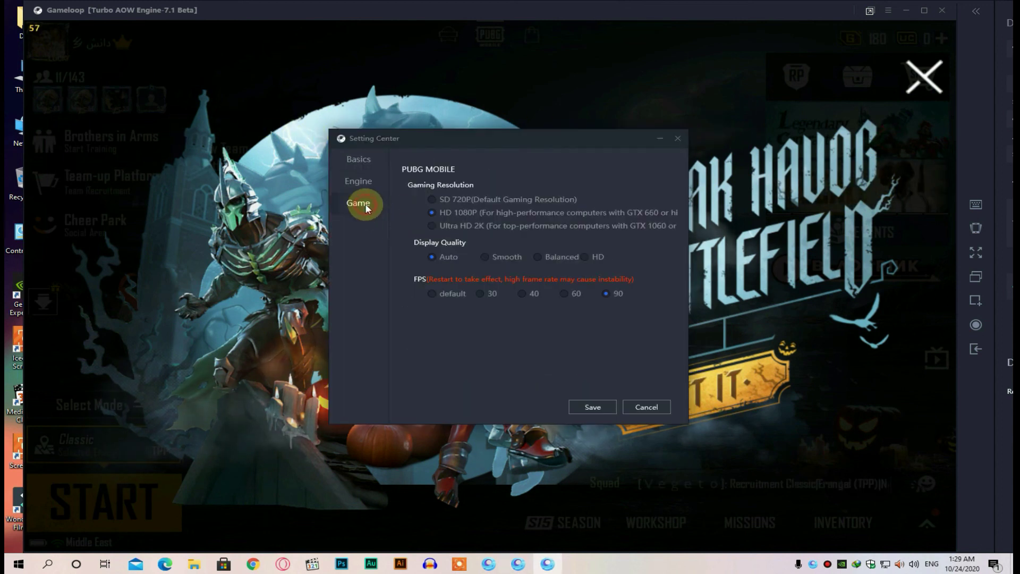
pyautogui.click(607, 294)
pyautogui.click(611, 309)
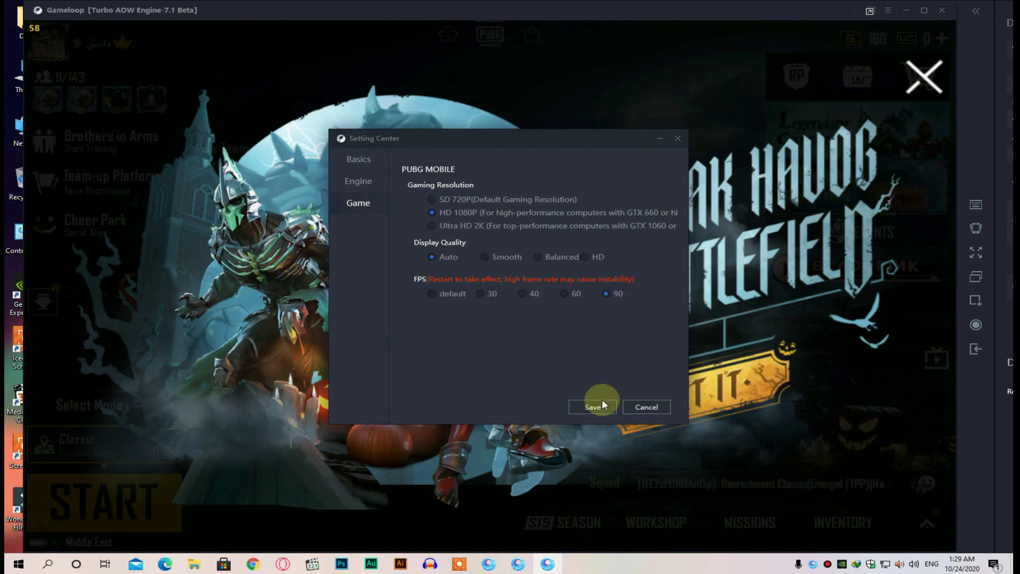
pyautogui.click(603, 405)
pyautogui.click(925, 86)
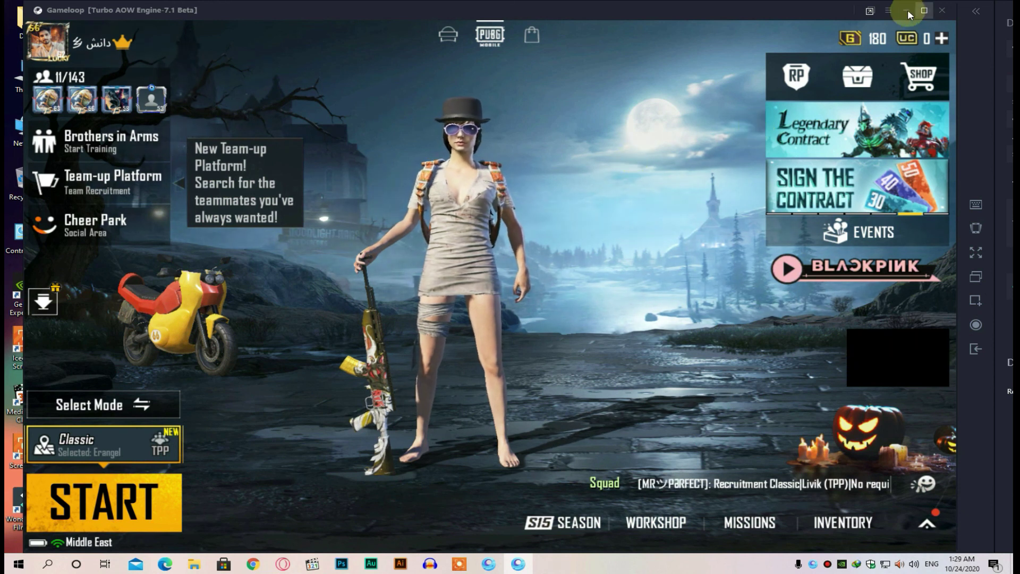
# - Turn off the emulator's FPS display
pyautogui.click(888, 10)
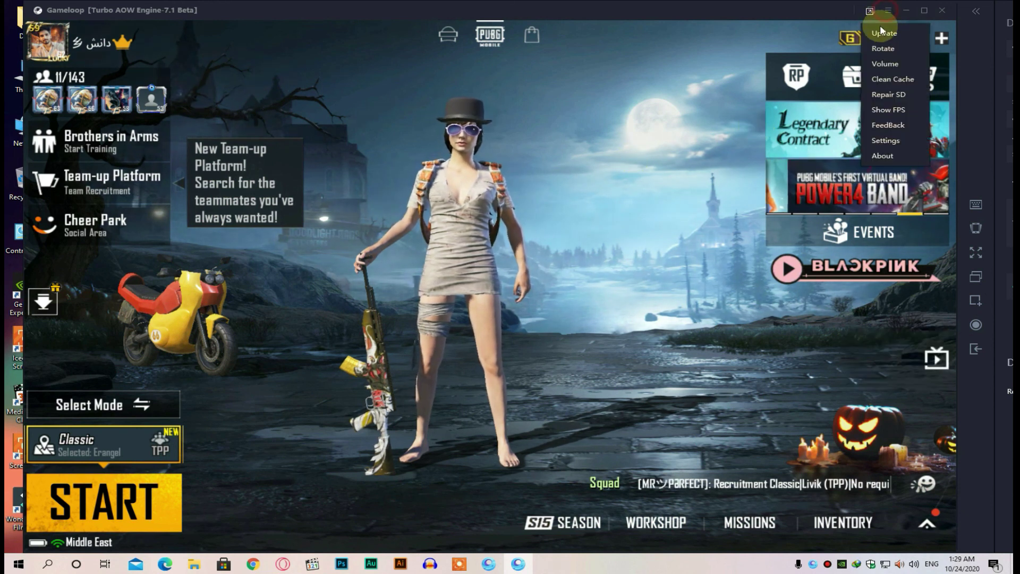
pyautogui.click(891, 112)
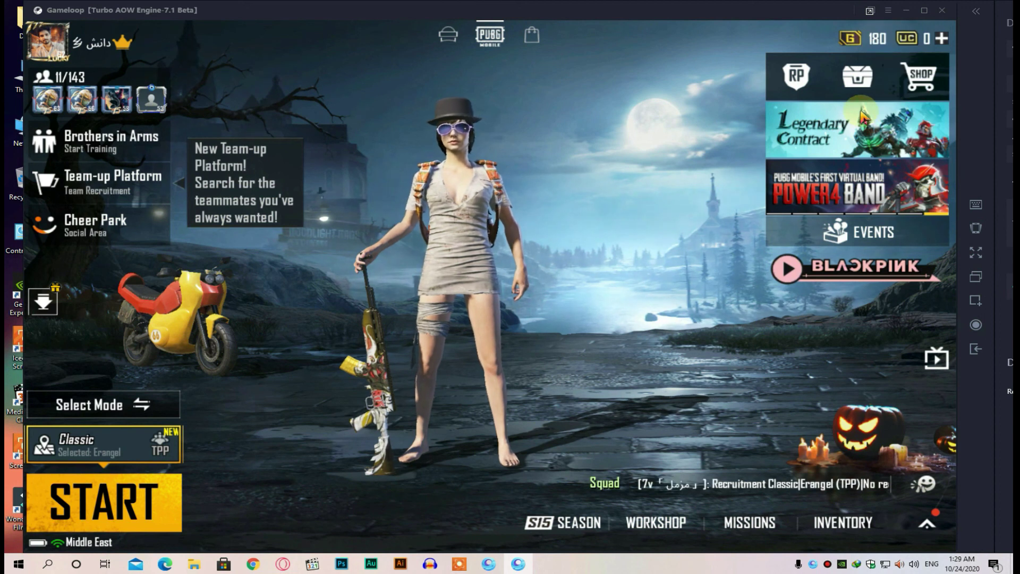